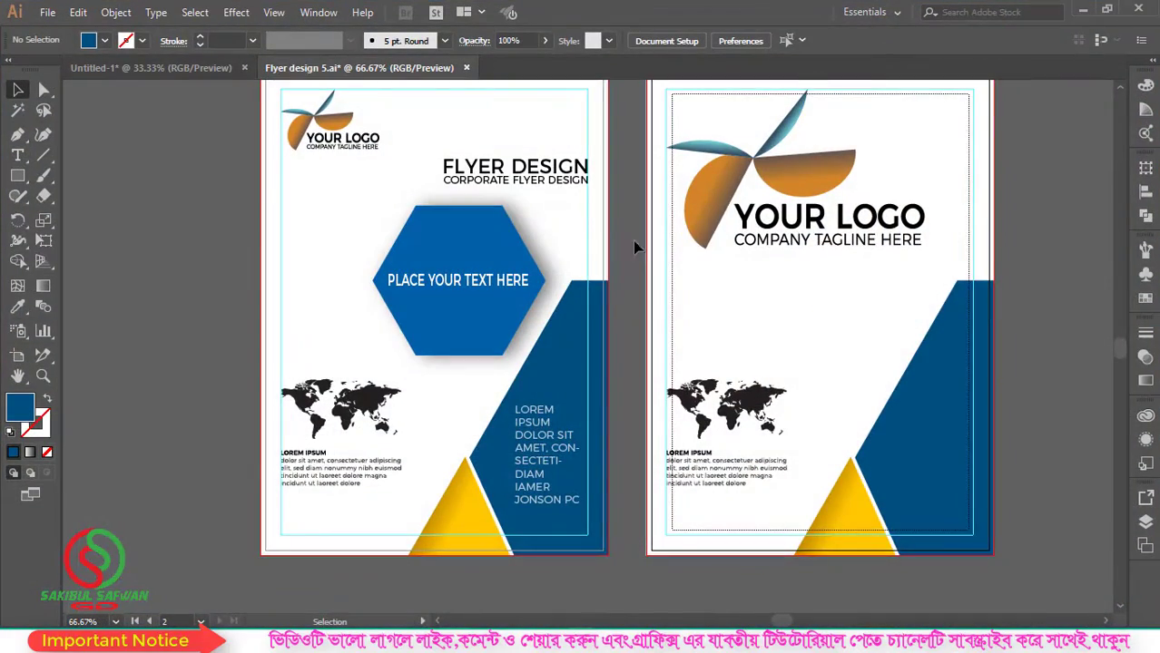
Zoom out to show both flyer pages, then back in on the hexagon text panel.
key("ctrl+minus")
key("ctrl+minus")
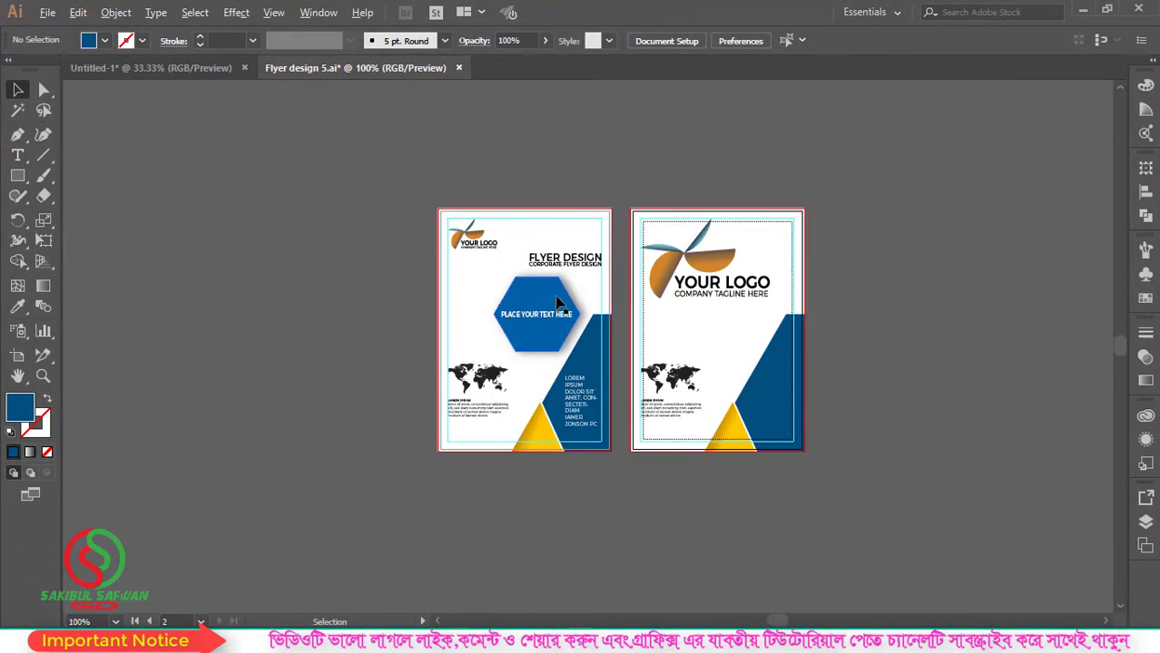
key("ctrl+plus")
key("ctrl+plus")
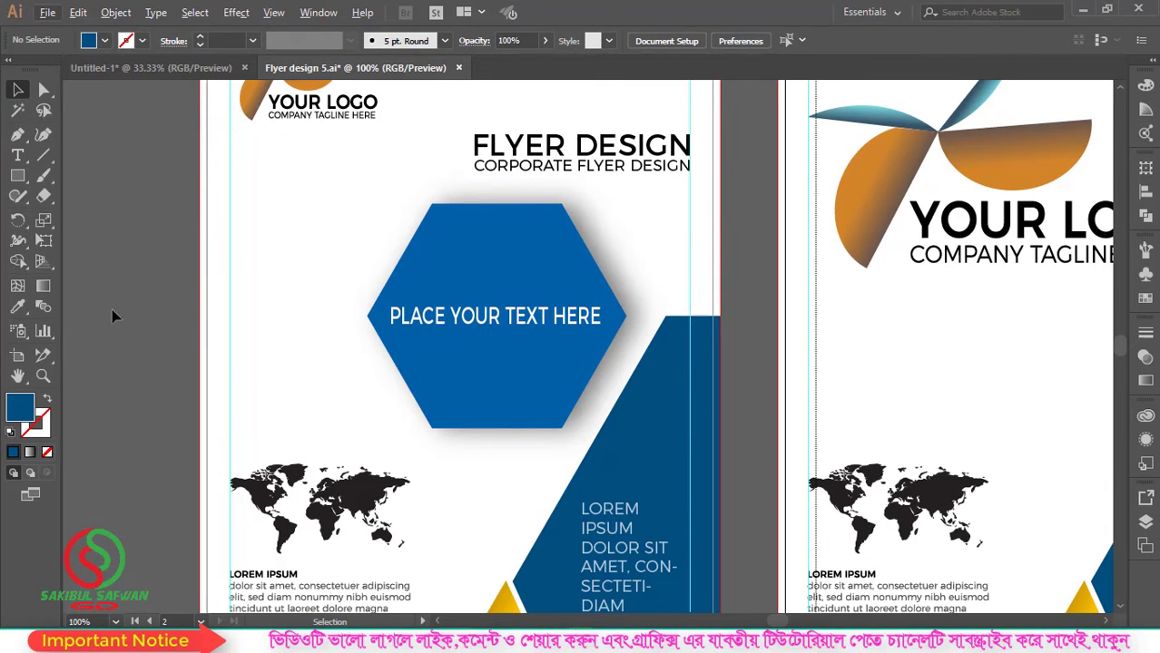
left_click(18, 376)
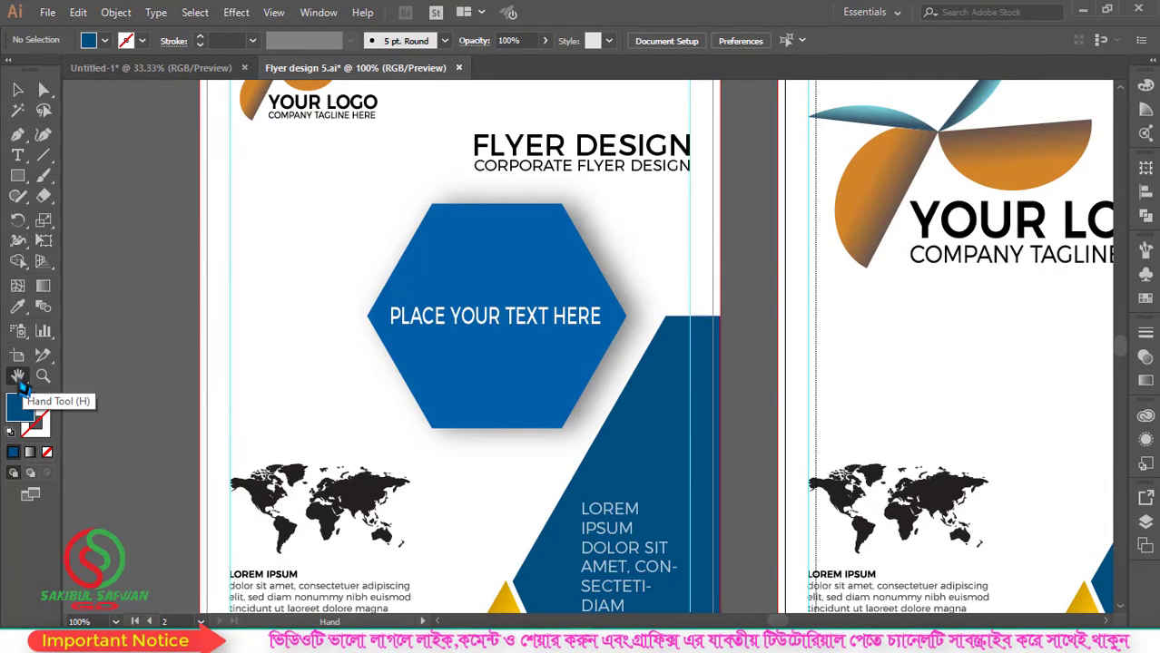
left_click(17, 89)
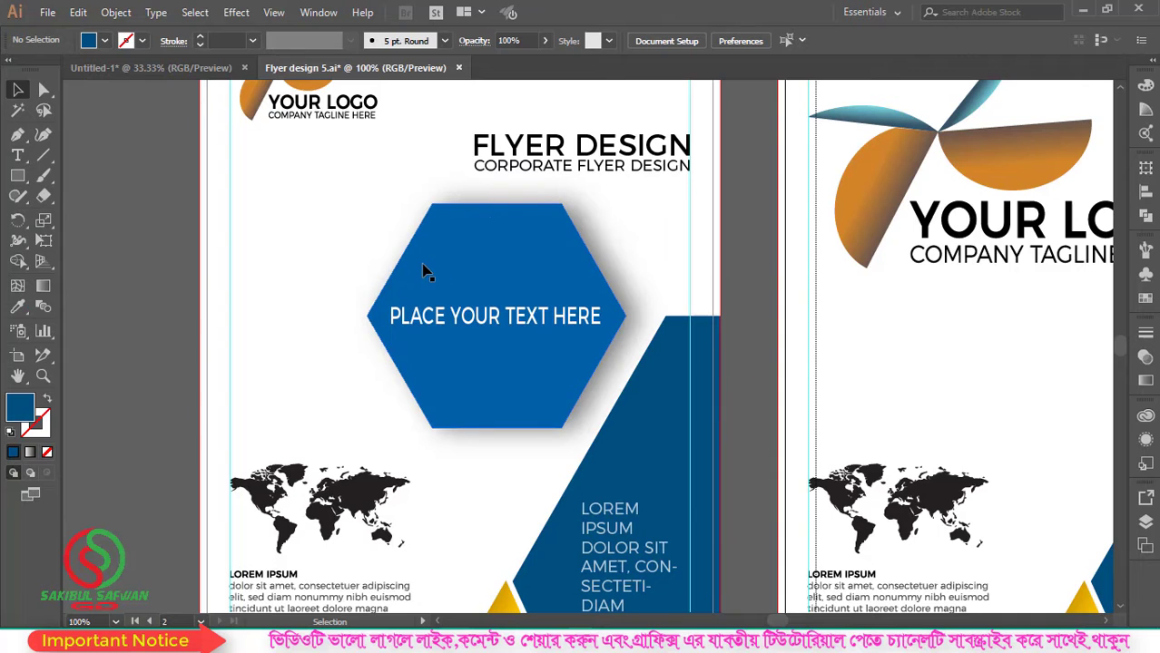
Zoom to 400% on the LOREM IPSUM body text beneath the world map.
scroll(409, 266, "down", 2)
key("ctrl+minus")
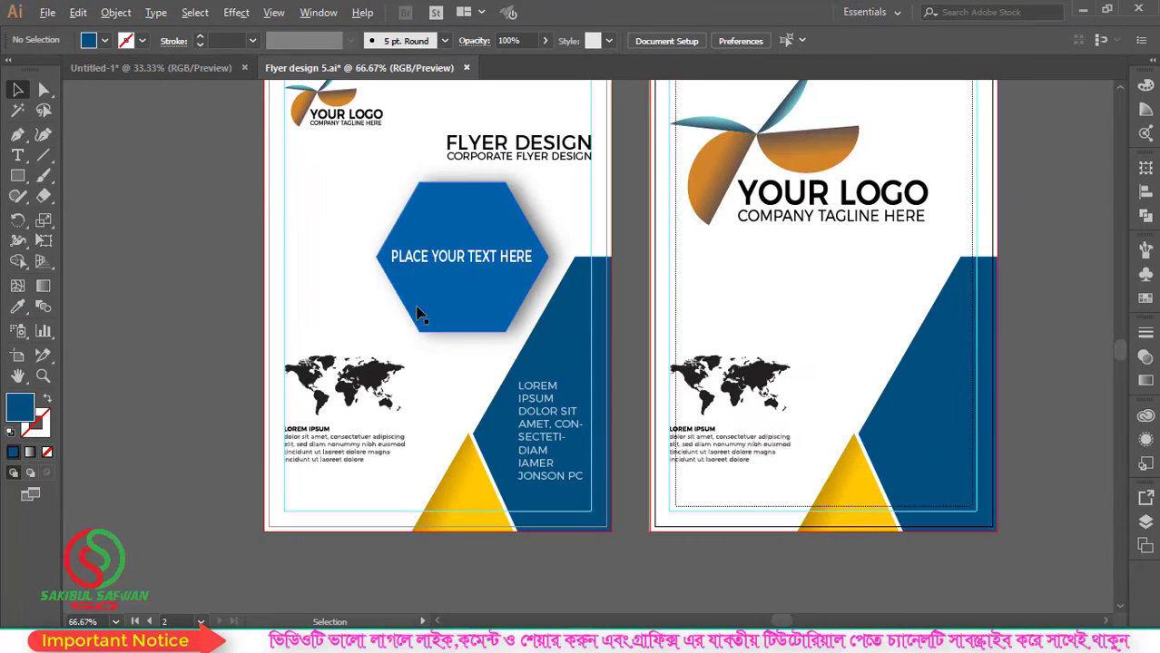
scroll(345, 454, "up", 3)
scroll(325, 456, "up", 2)
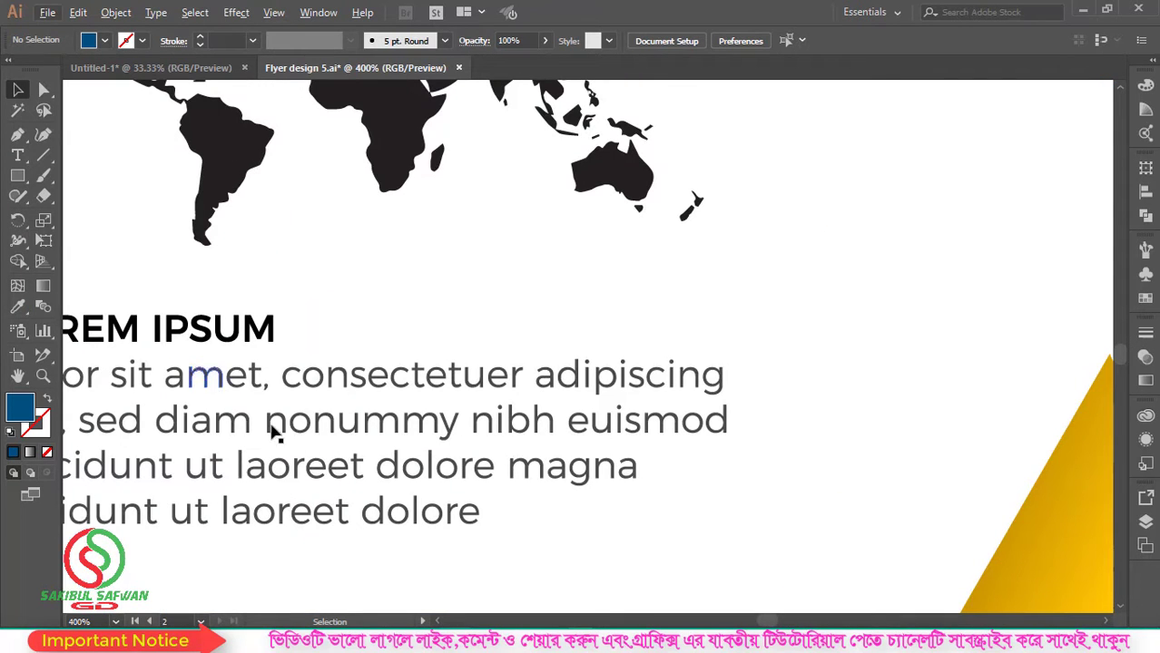
Select the body text group under the map and pan to the blue LOREM IPSUM panel.
left_click(347, 388)
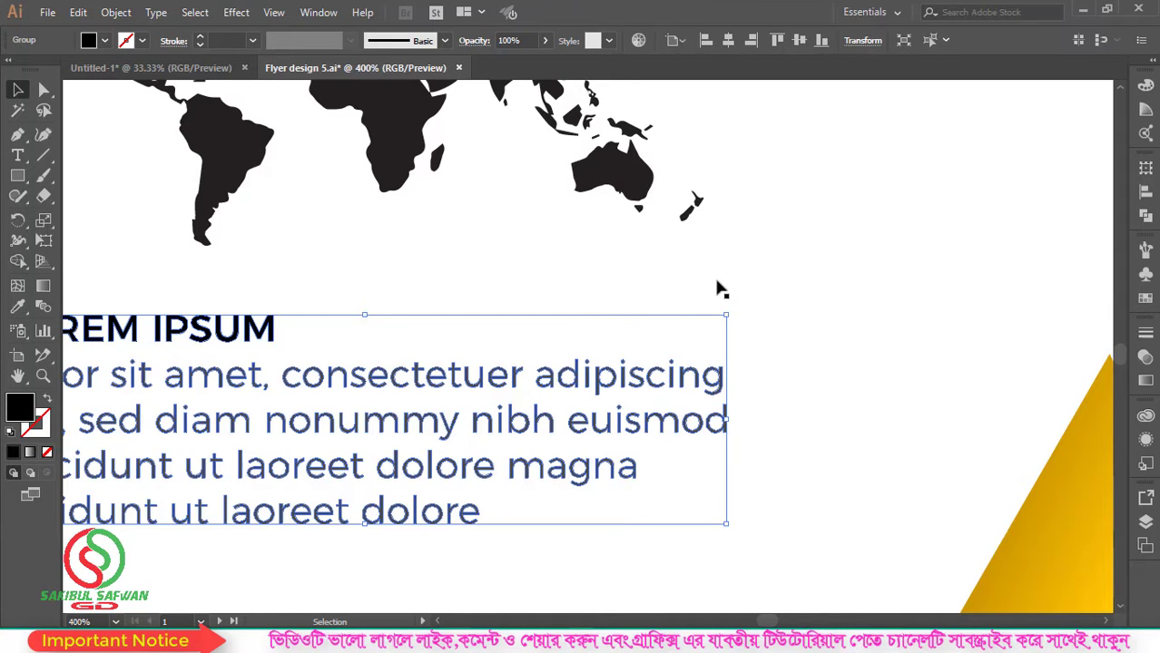
key("space")
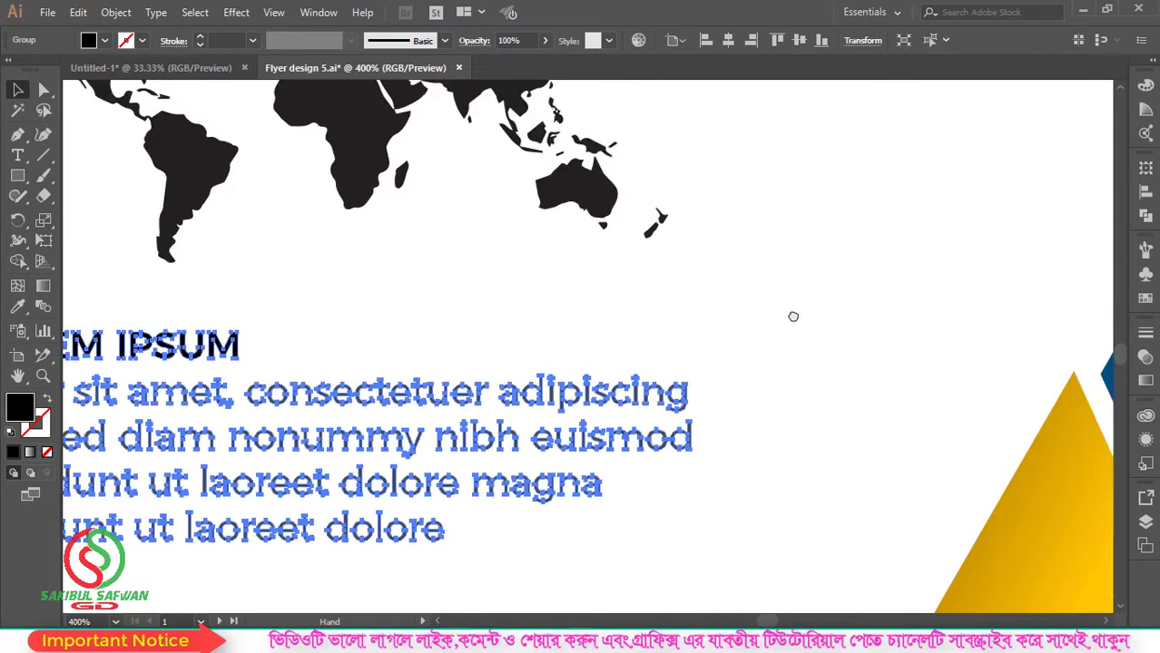
mouse_move(793, 316)
left_mouse_down()
mouse_move(953, 252)
mouse_move(684, 316)
mouse_move(502, 345)
mouse_move(407, 345)
left_mouse_up()
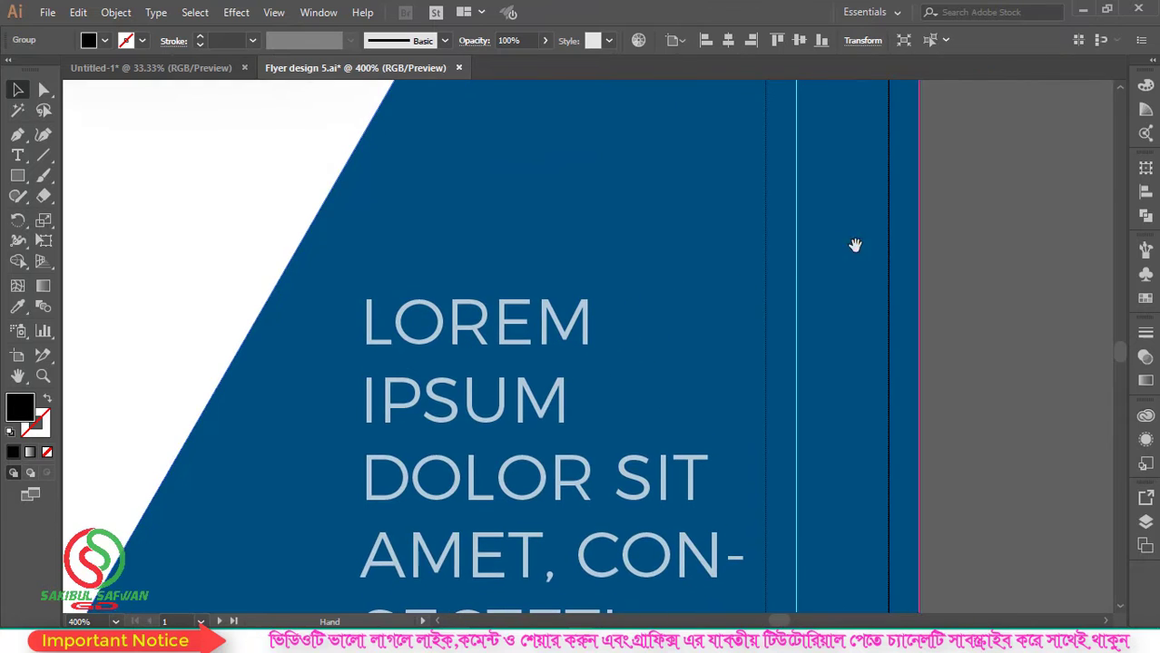
mouse_move(854, 246)
left_mouse_down()
mouse_move(531, 291)
mouse_move(777, 254)
left_mouse_up()
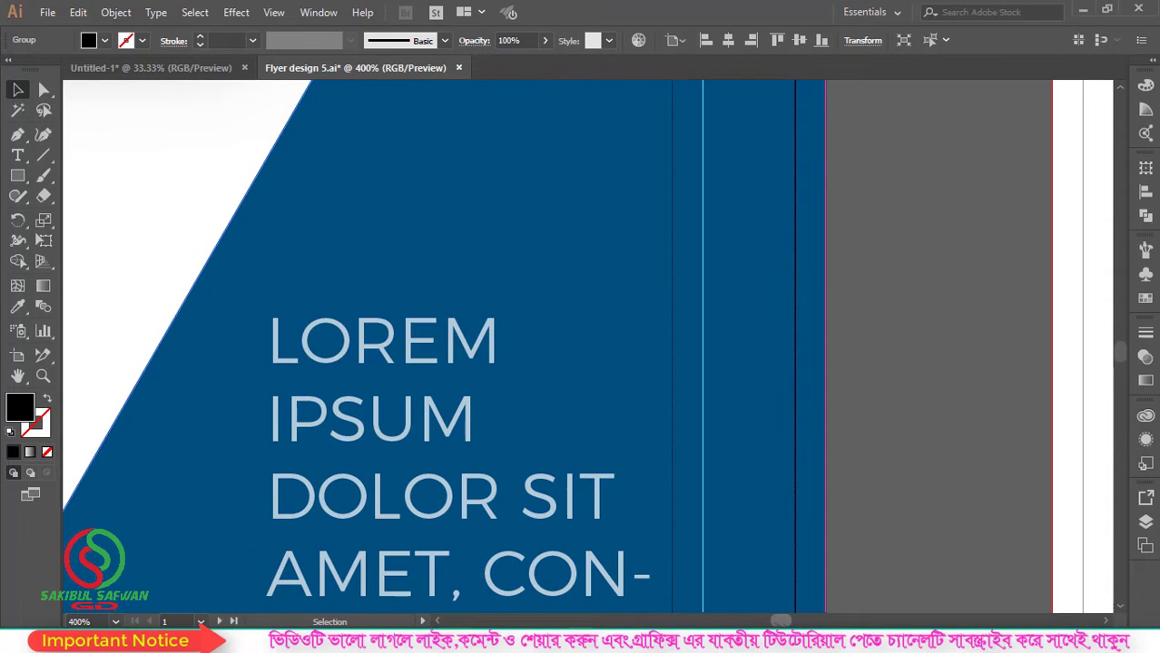
Pan across the PLACE YOUR TEXT HERE panel and hexagon heading to the FLYER DESIGN title.
left_click_drag(781, 620, 770, 620)
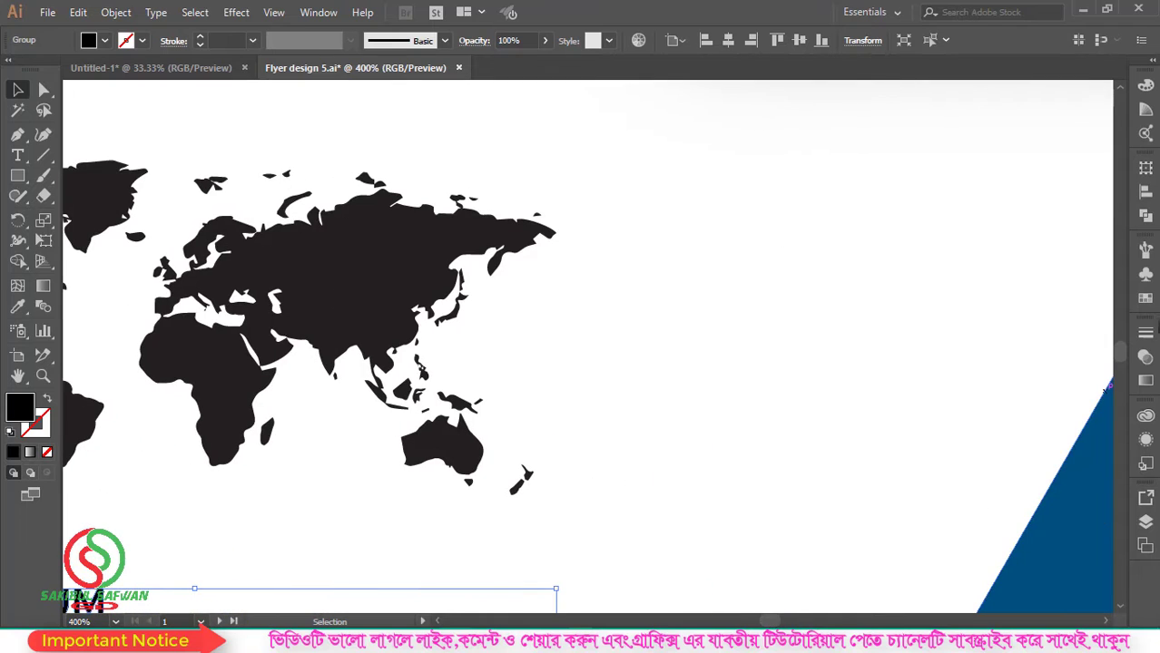
left_click_drag(1126, 363, 1128, 358)
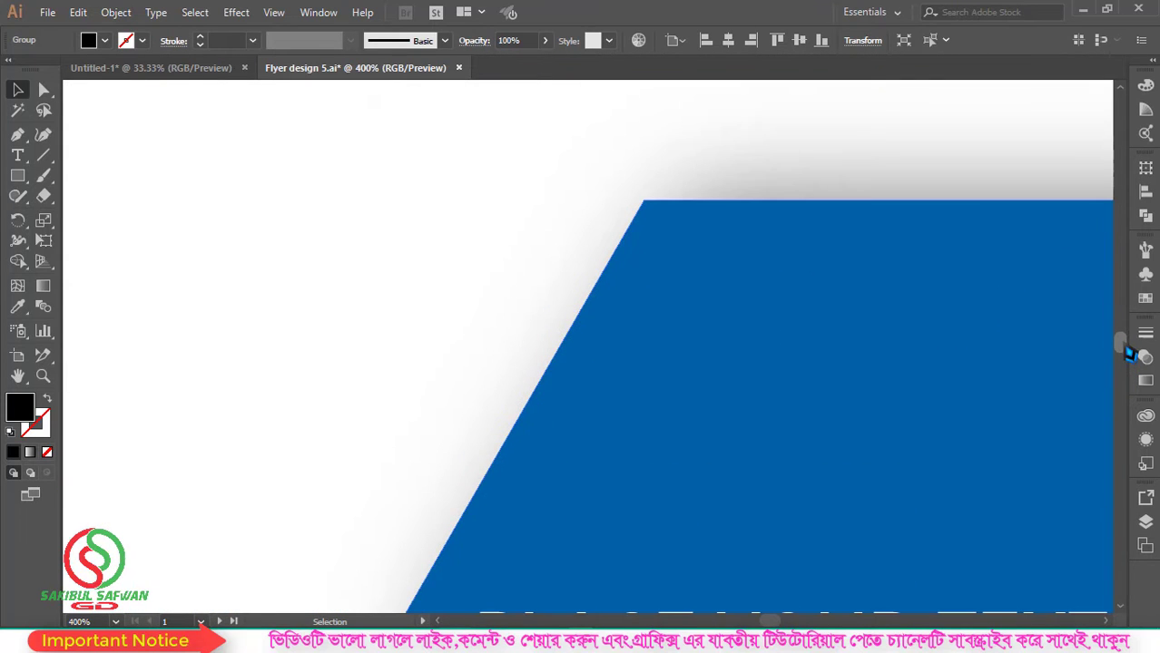
left_click_drag(1129, 357, 1122, 345)
left_click_drag(854, 290, 641, 341)
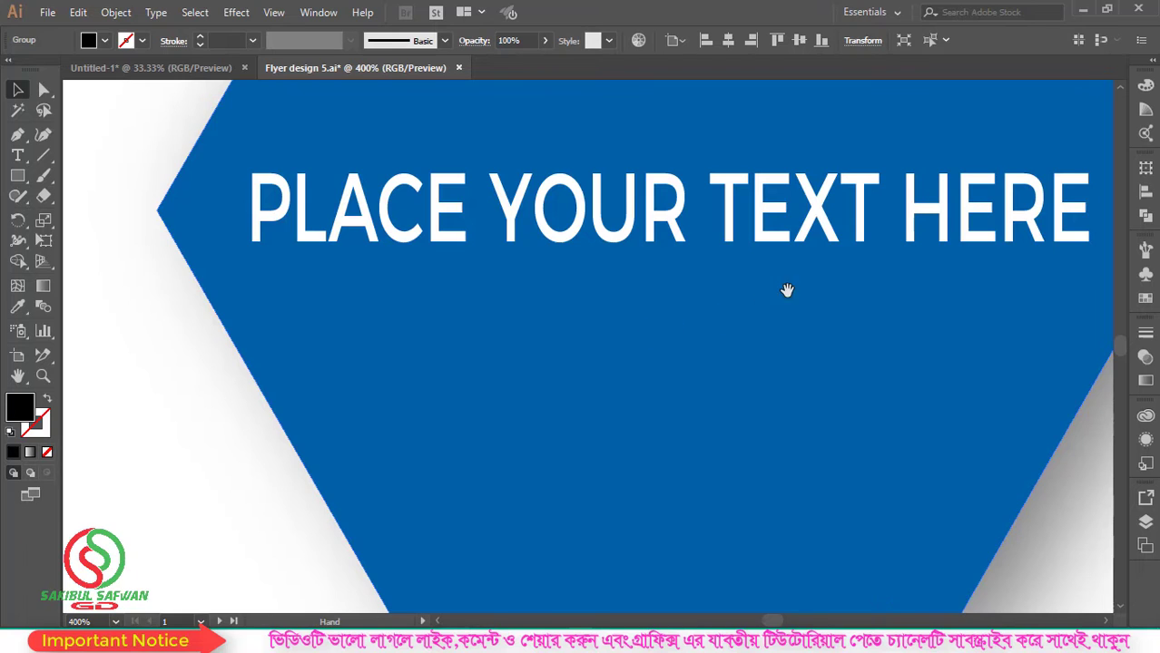
mouse_move(784, 288)
left_mouse_down()
mouse_move(494, 344)
mouse_move(601, 394)
mouse_move(829, 326)
mouse_move(712, 409)
mouse_move(459, 432)
left_mouse_up()
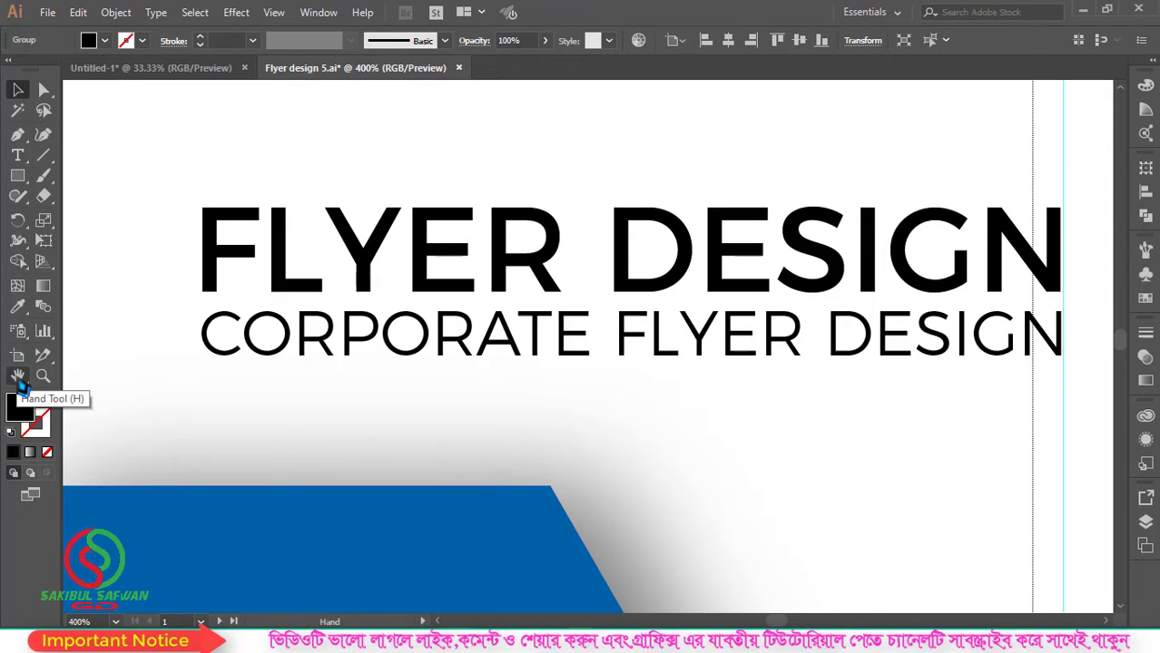
left_click(18, 378)
scroll(828, 337, "right", 3)
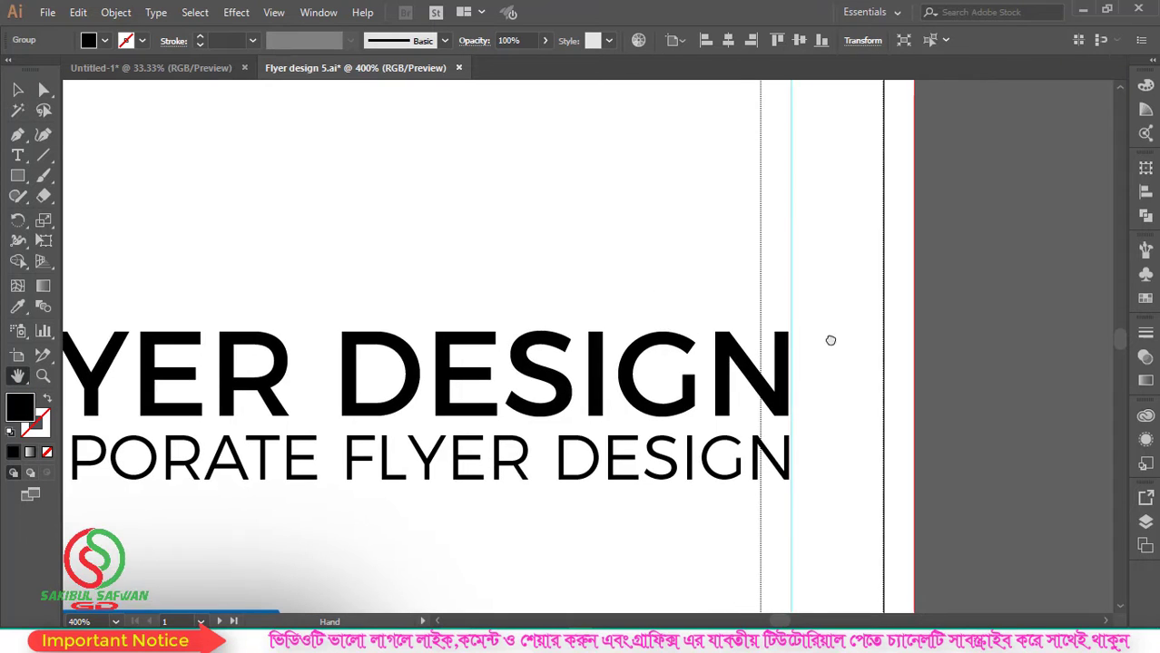
scroll(829, 336, "up", 5)
scroll(727, 205, "left", 2)
scroll(727, 205, "down", 5)
scroll(672, 272, "left", 5)
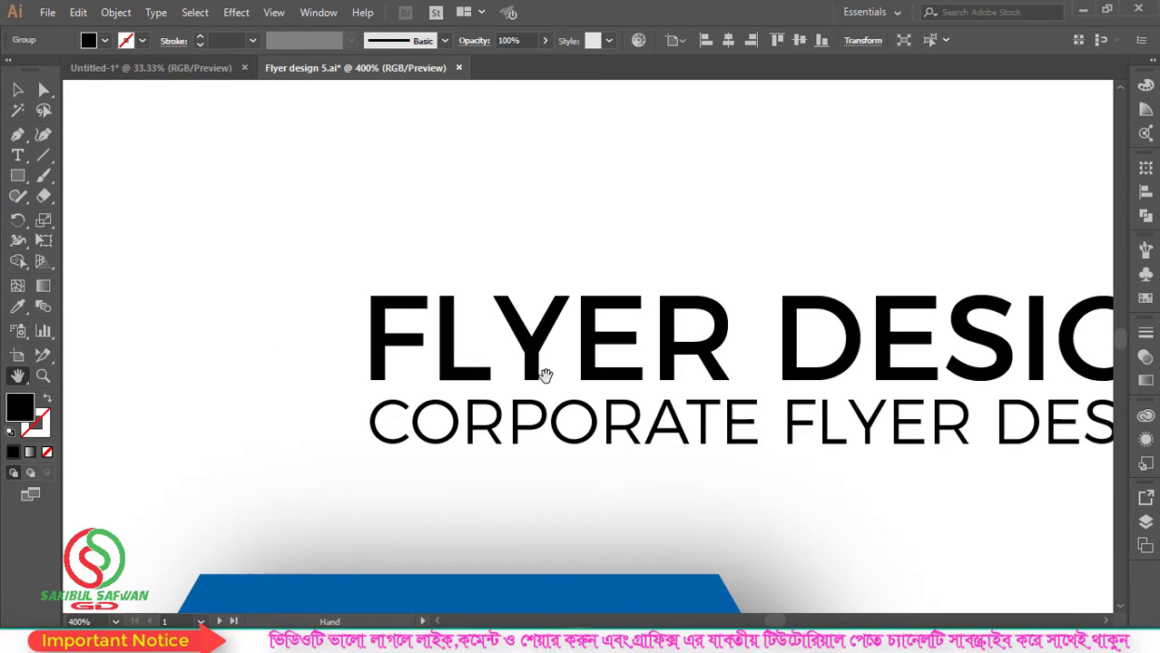
mouse_move(862, 285)
left_mouse_down()
mouse_move(756, 325)
mouse_move(677, 552)
mouse_move(700, 432)
mouse_move(884, 503)
left_mouse_up()
mouse_move(592, 430)
left_mouse_down()
mouse_move(621, 326)
mouse_move(621, 225)
left_mouse_up()
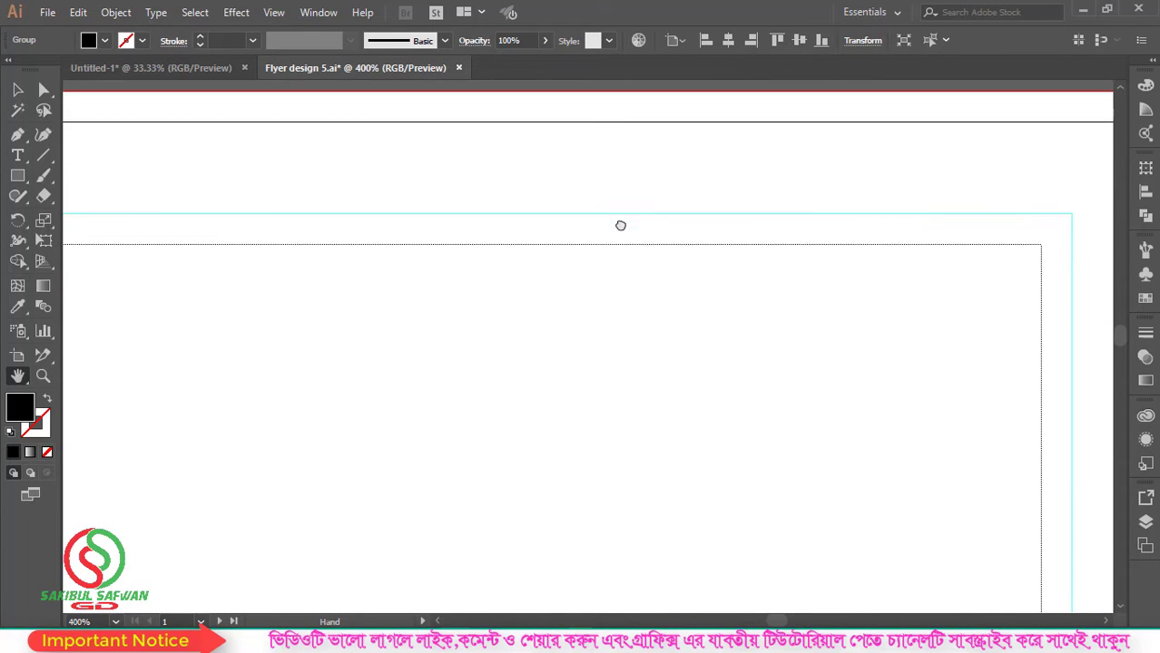
left_click_drag(564, 461, 689, 274)
left_click_drag(468, 461, 420, 351)
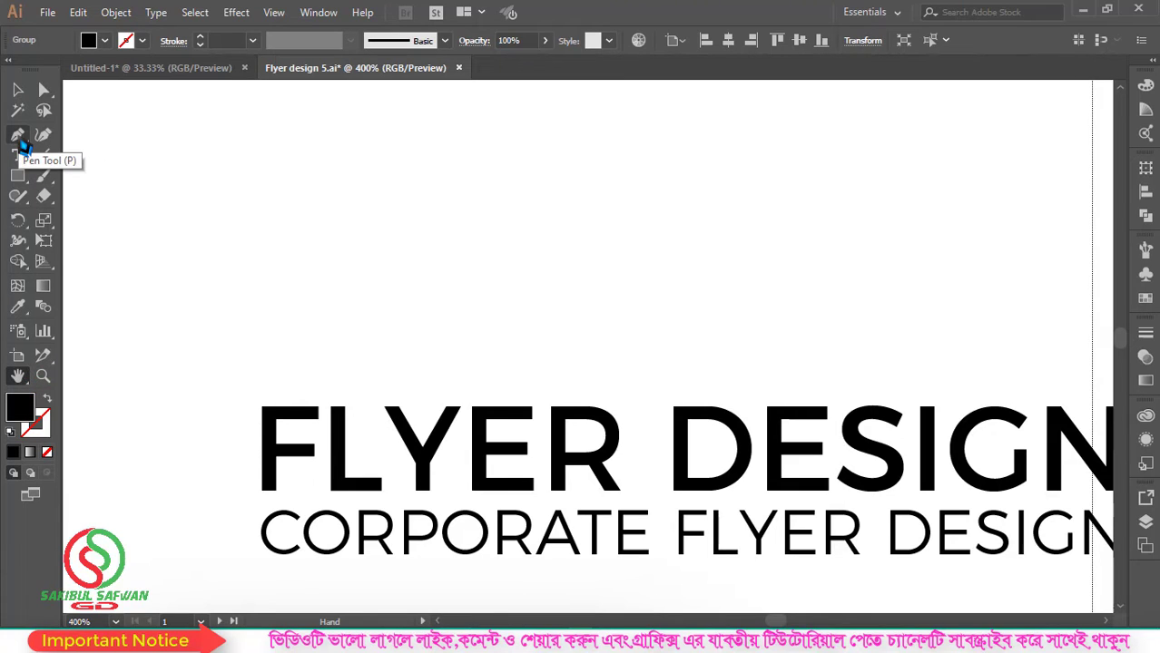
key("p")
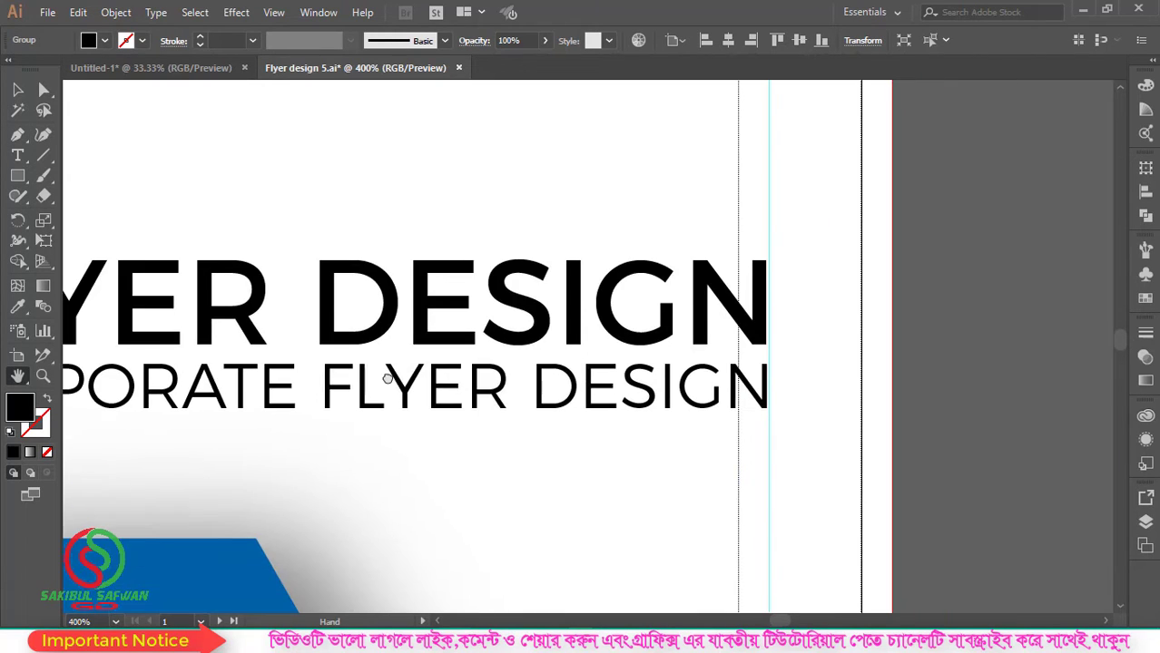
left_click_drag(237, 352, 596, 225)
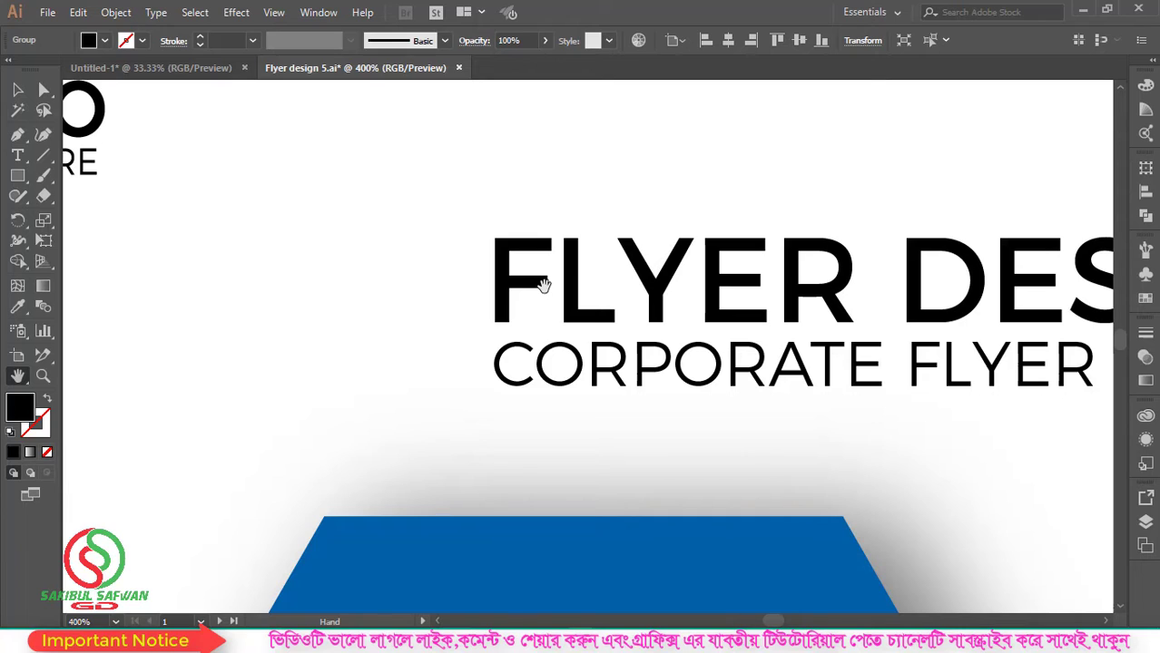
left_click_drag(790, 259, 543, 285)
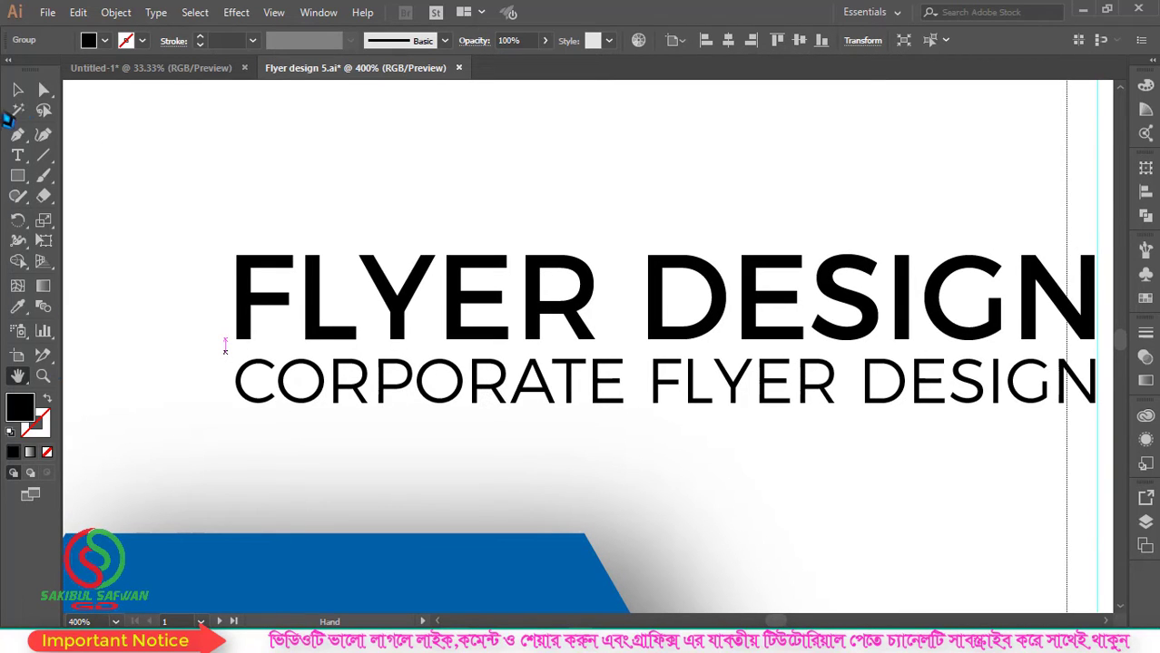
left_click(17, 90)
scroll(545, 309, "right", 2)
left_click_drag(440, 310, 561, 360)
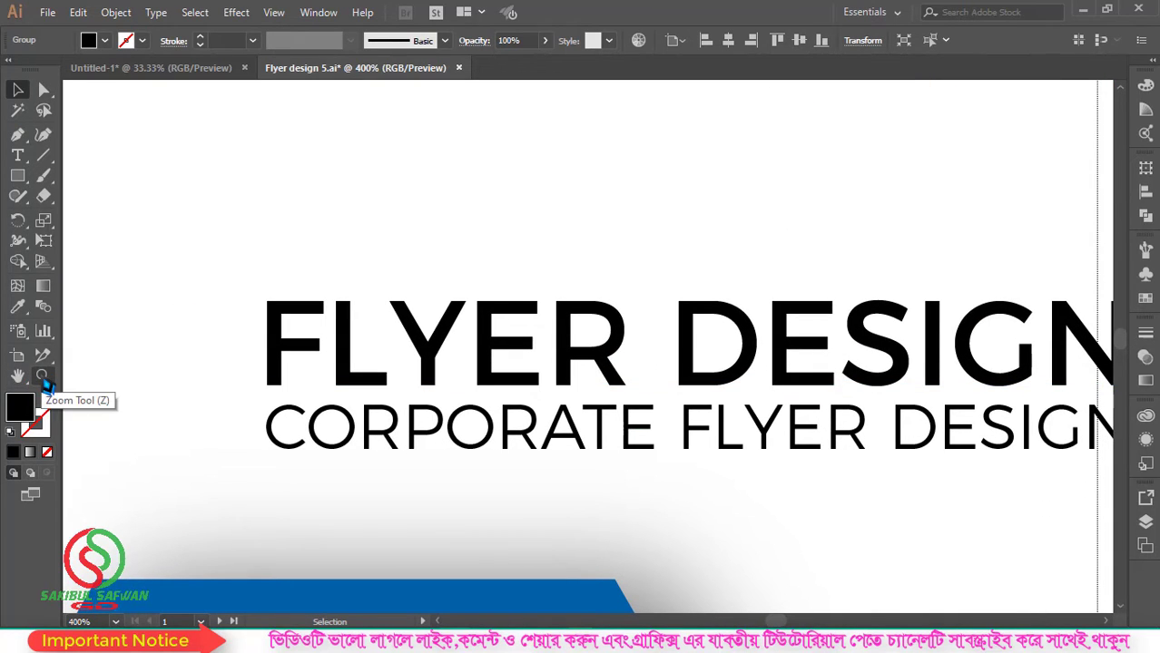
left_click(47, 378)
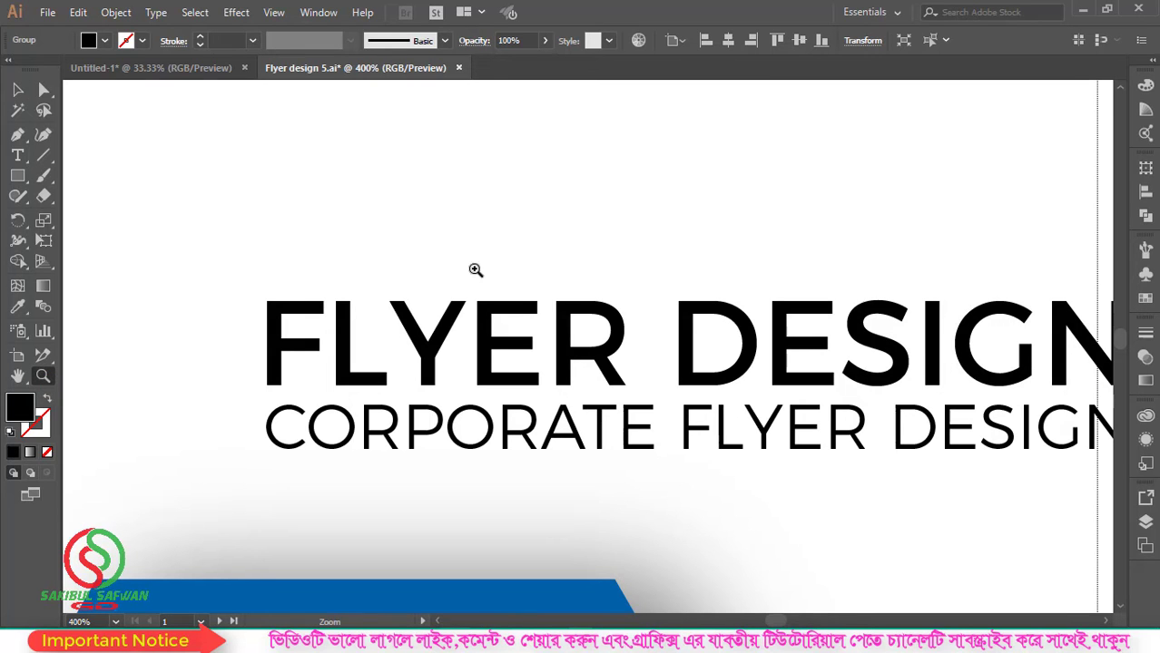
left_click(497, 310, "alt")
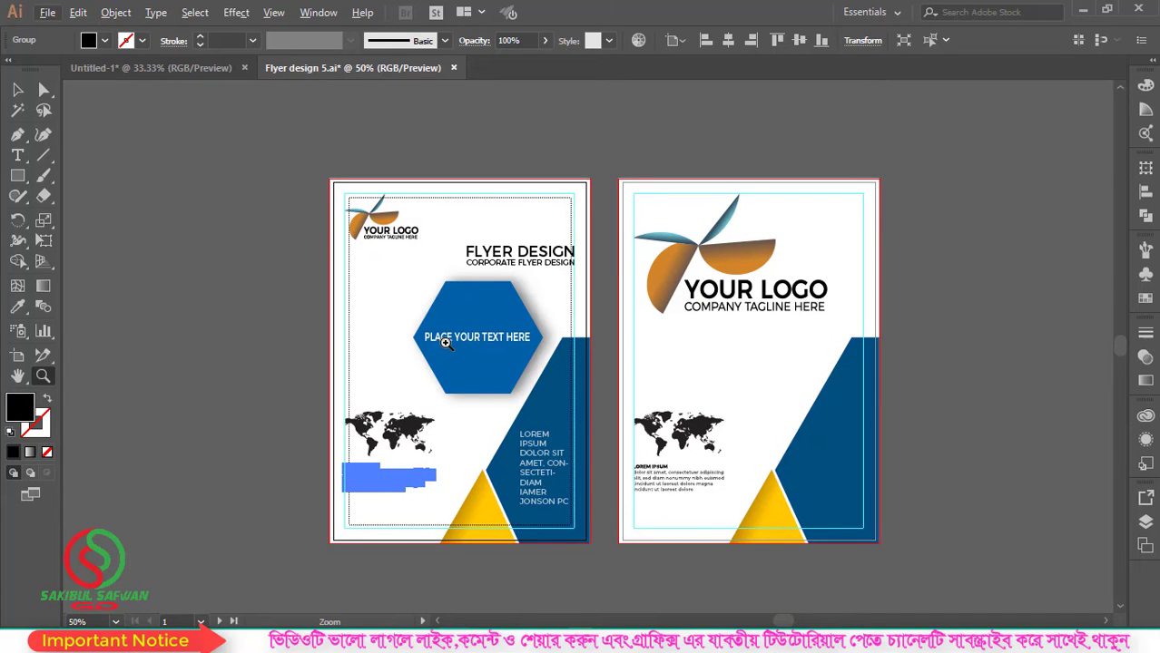
left_click(439, 344)
left_click(632, 345)
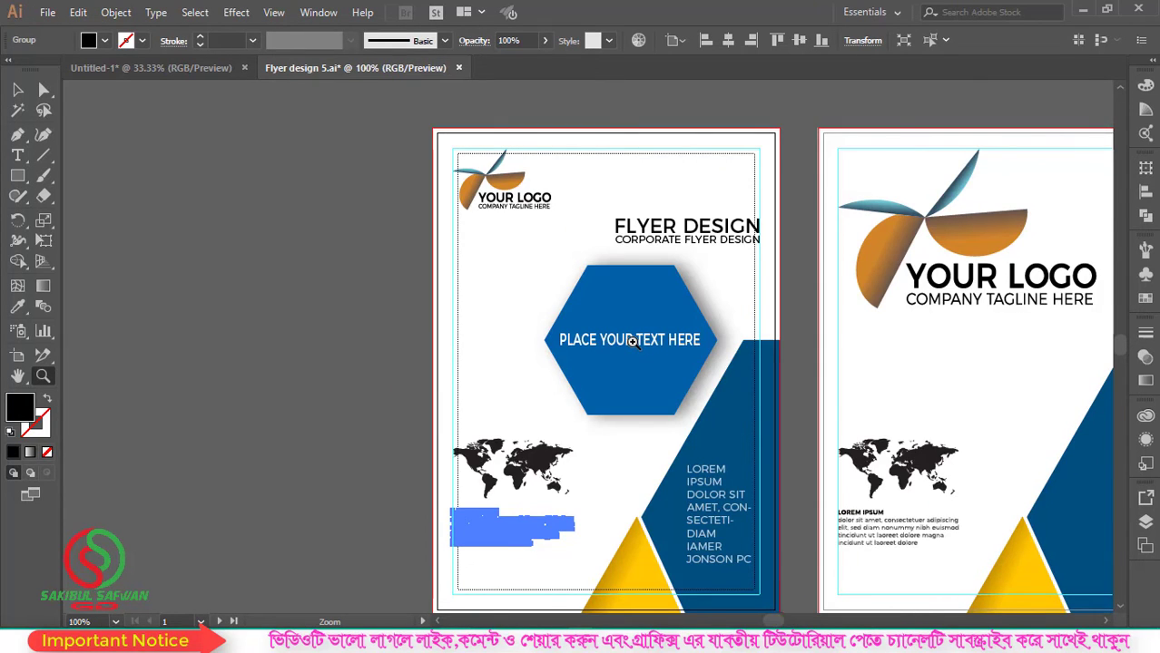
left_click(568, 344)
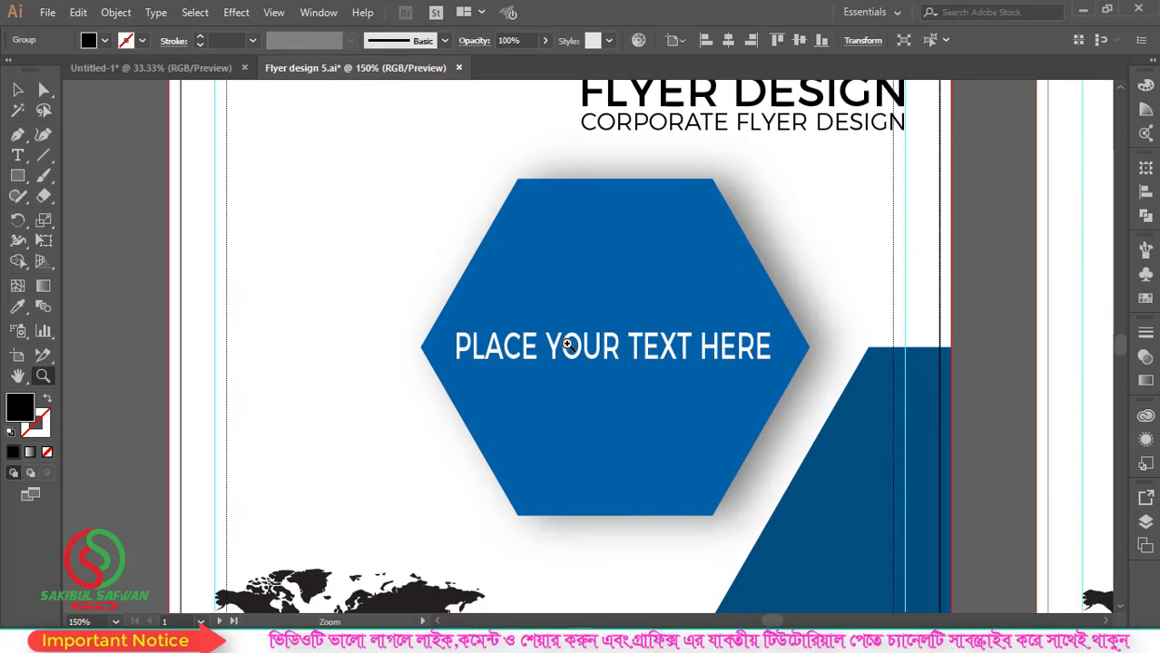
left_click(567, 344)
left_click(567, 344)
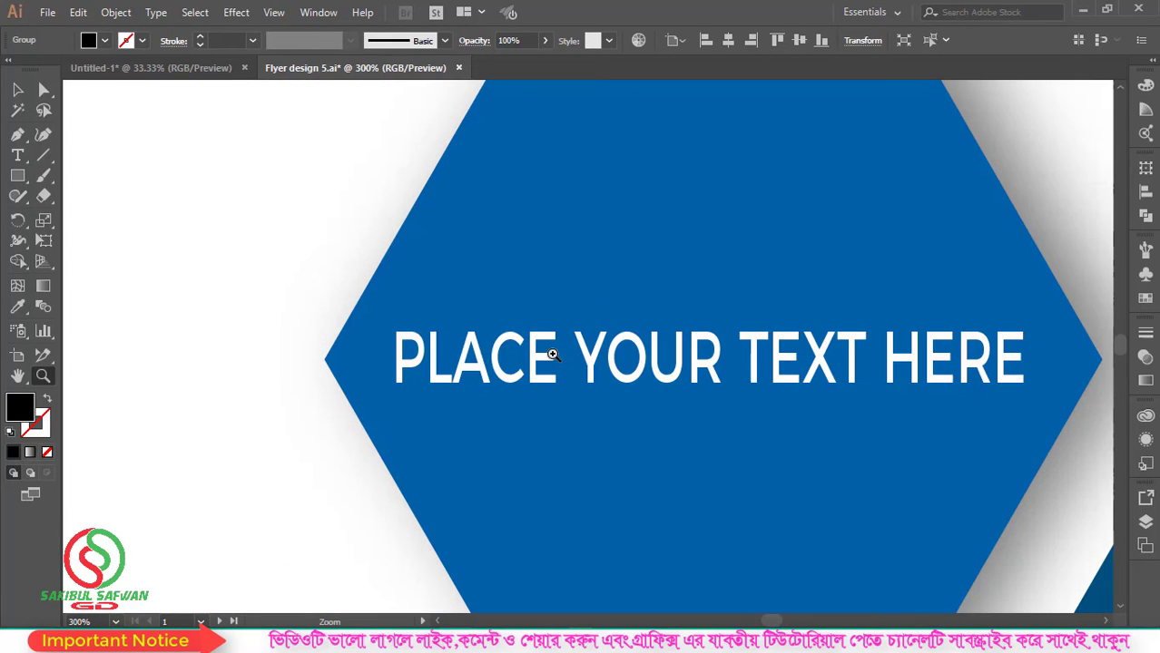
left_click(549, 372)
left_click(564, 340)
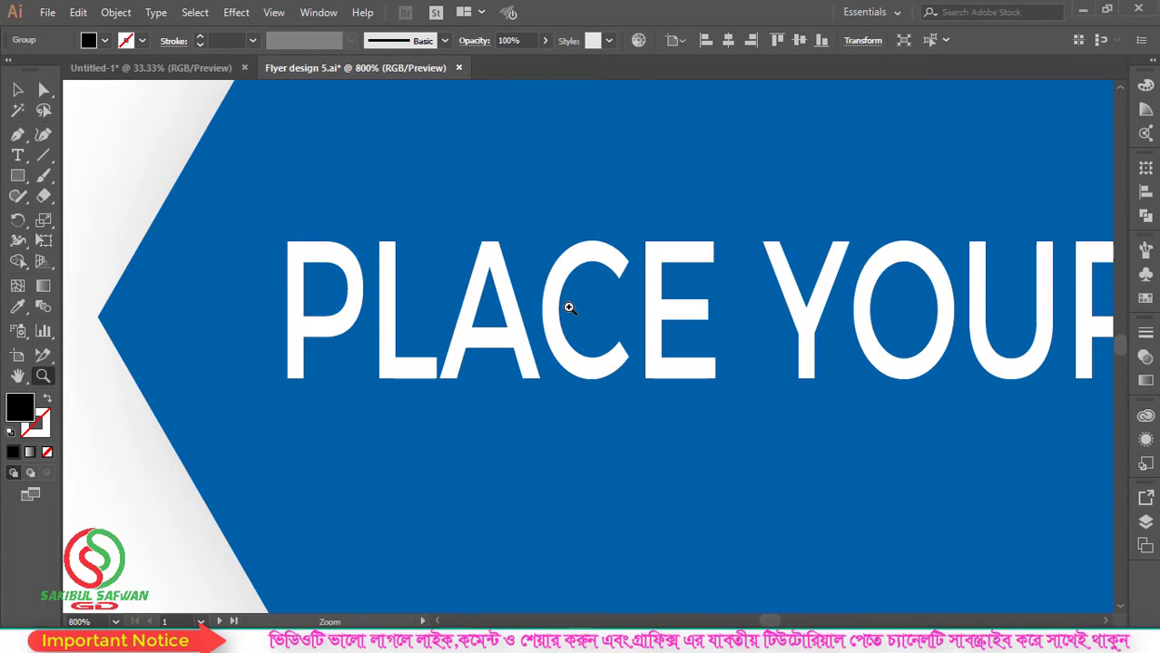
left_click(569, 307)
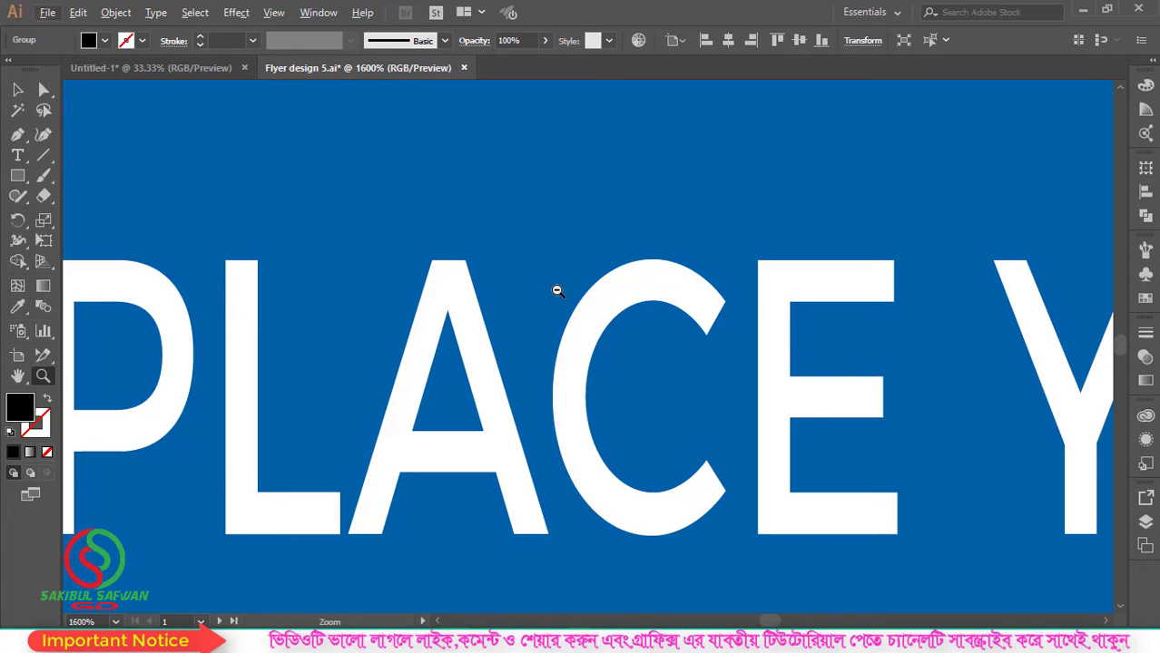
left_click(557, 290, "alt")
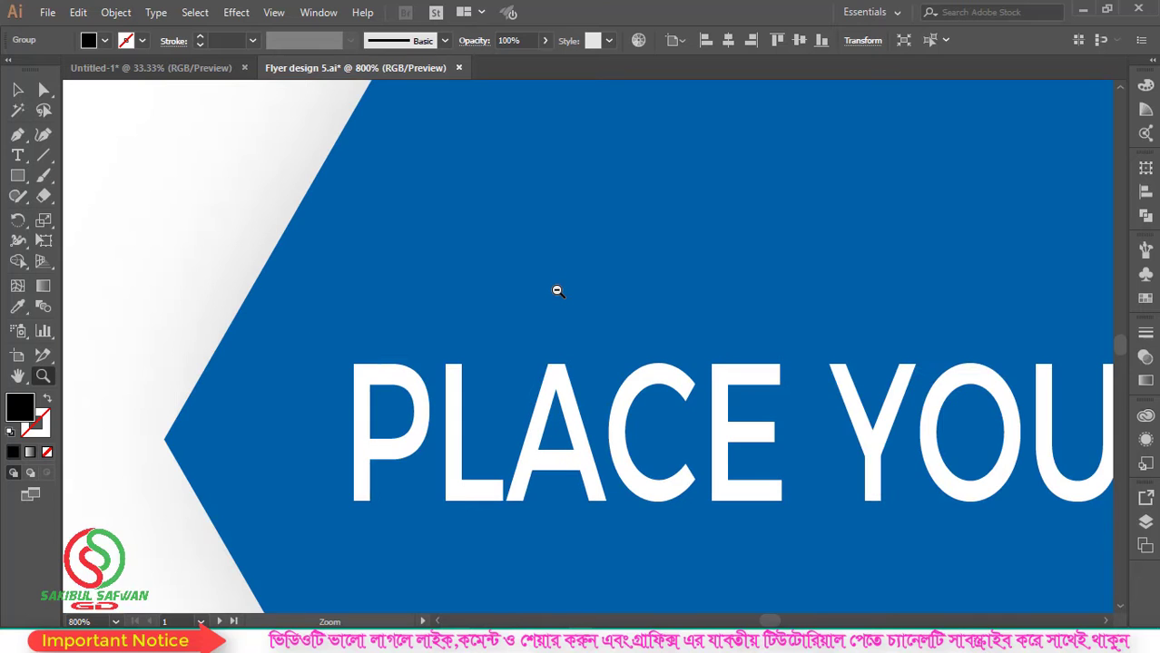
left_click(556, 289, "alt")
left_click(587, 360, "alt")
left_click(575, 359, "alt")
left_click(574, 359, "alt")
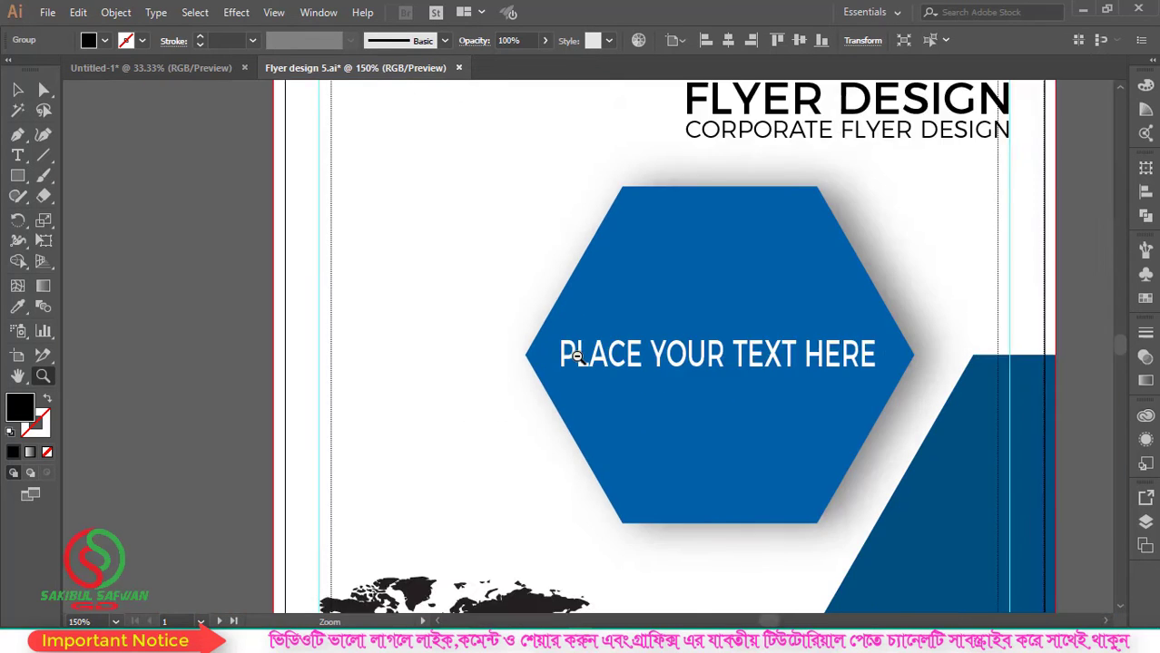
left_click(578, 358, "alt")
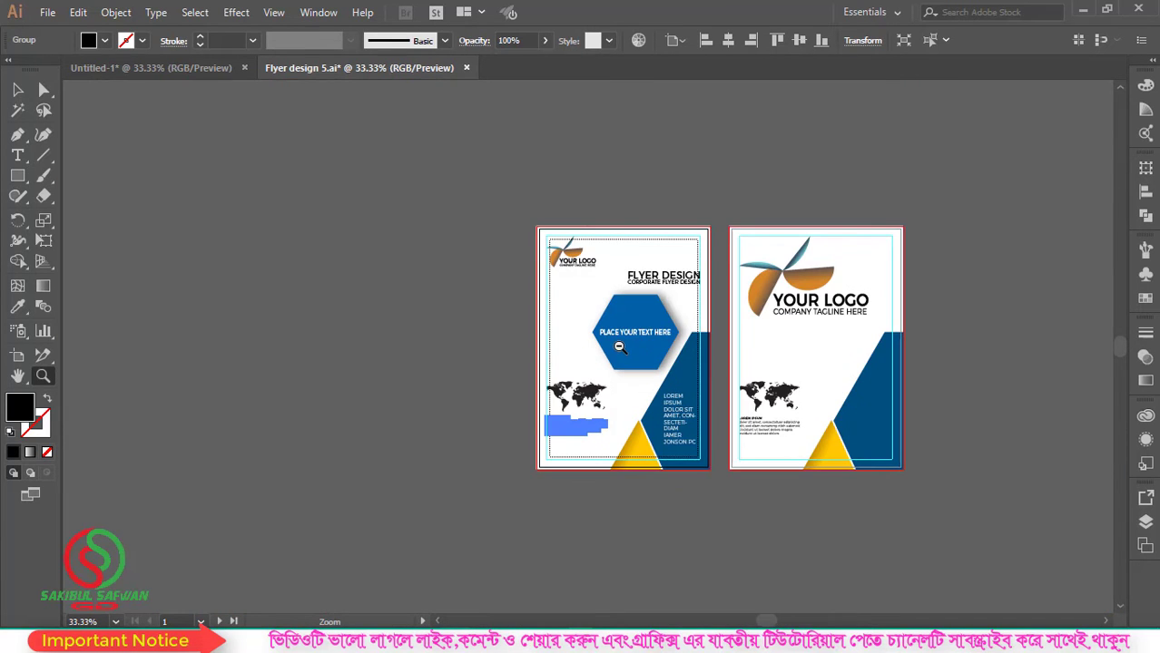
left_click(619, 348, "alt")
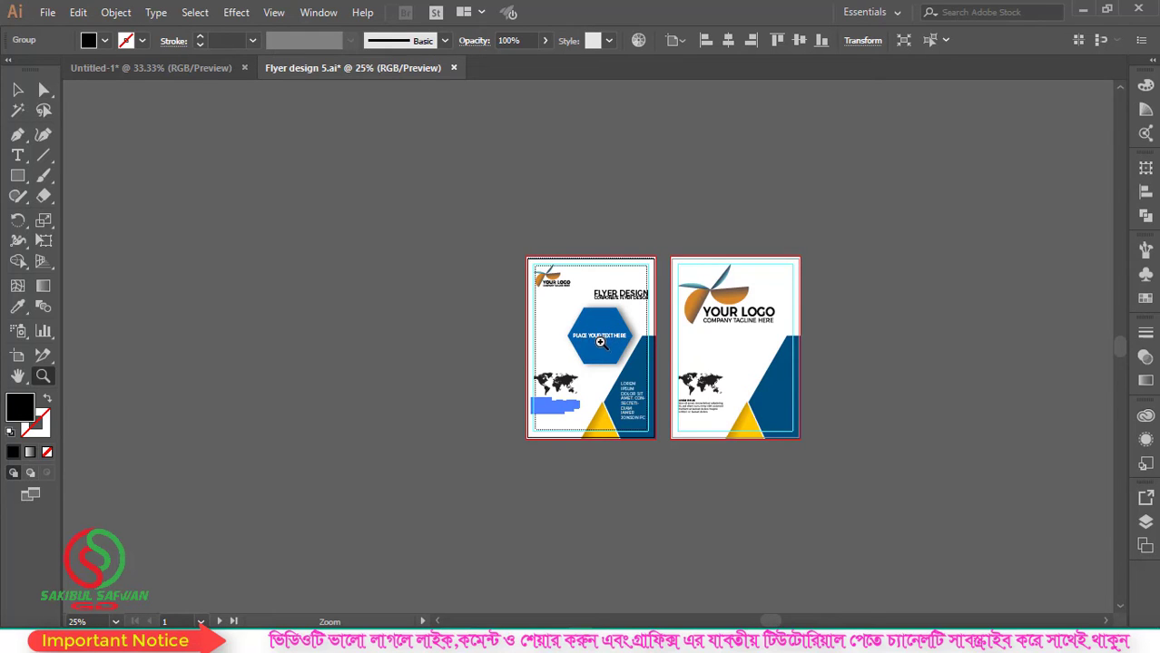
left_click(603, 347)
left_click(603, 343)
left_click(585, 352)
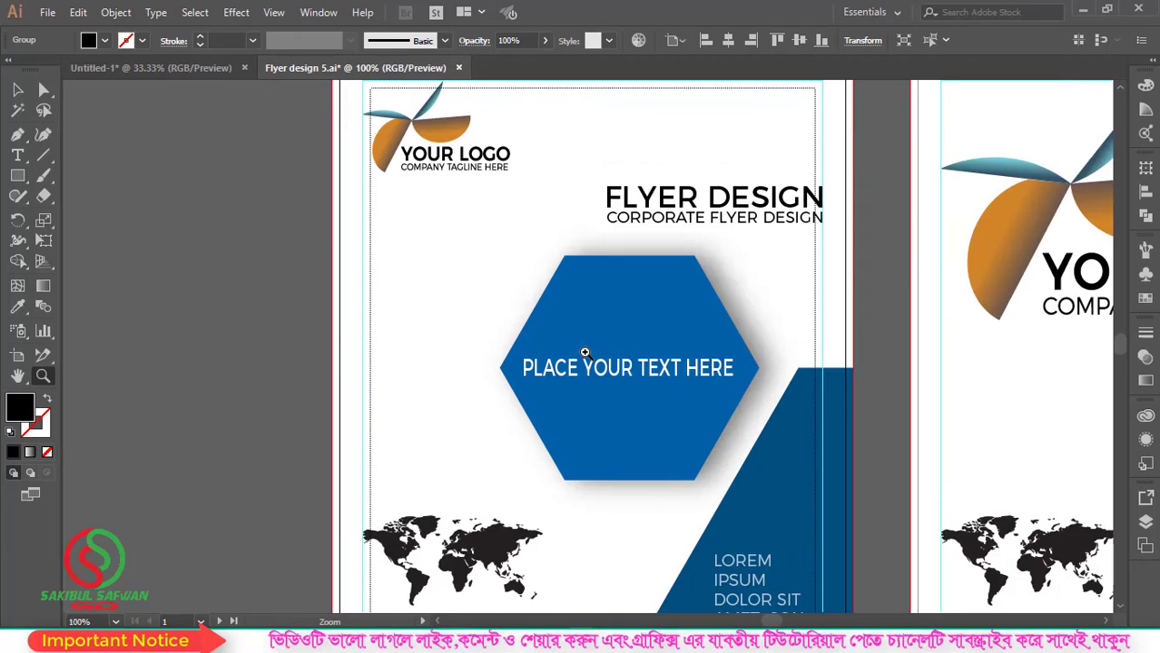
left_click(586, 354)
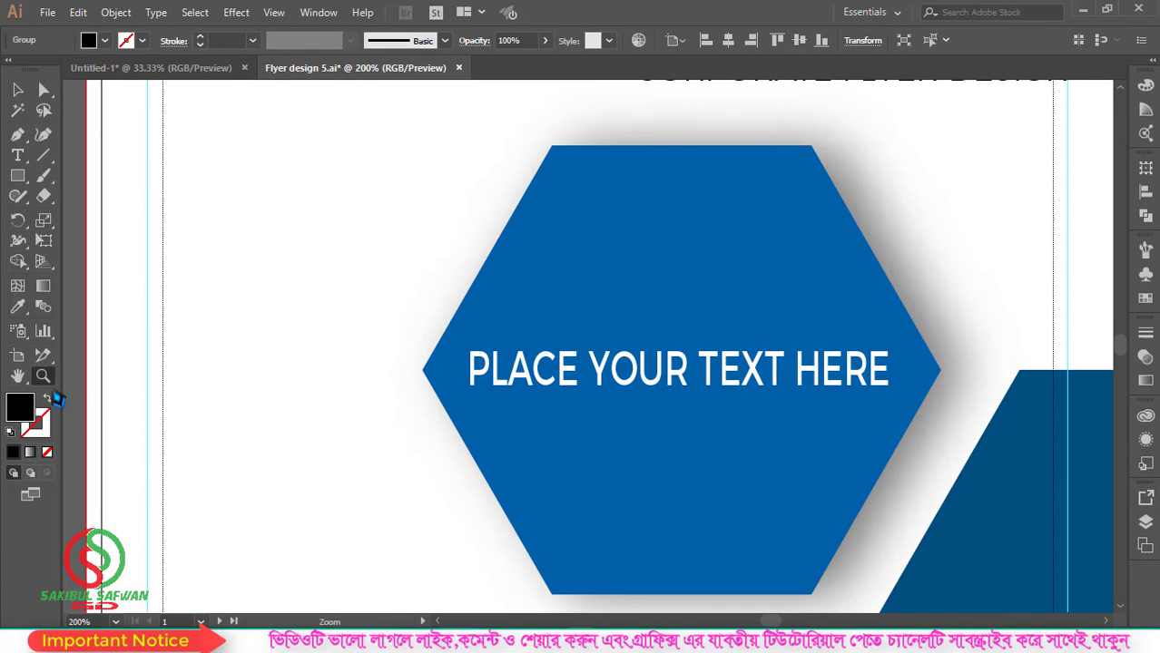
left_click_drag(439, 257, 546, 363)
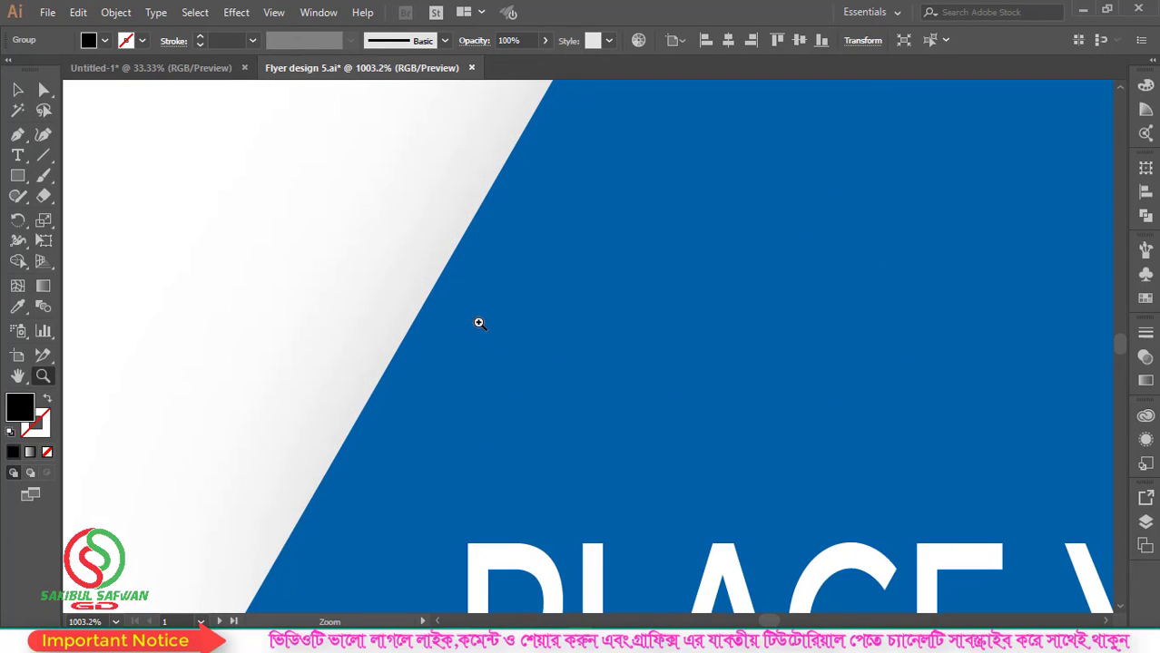
left_click(477, 321, "alt")
left_click(435, 300, "alt")
left_click(434, 302, "alt")
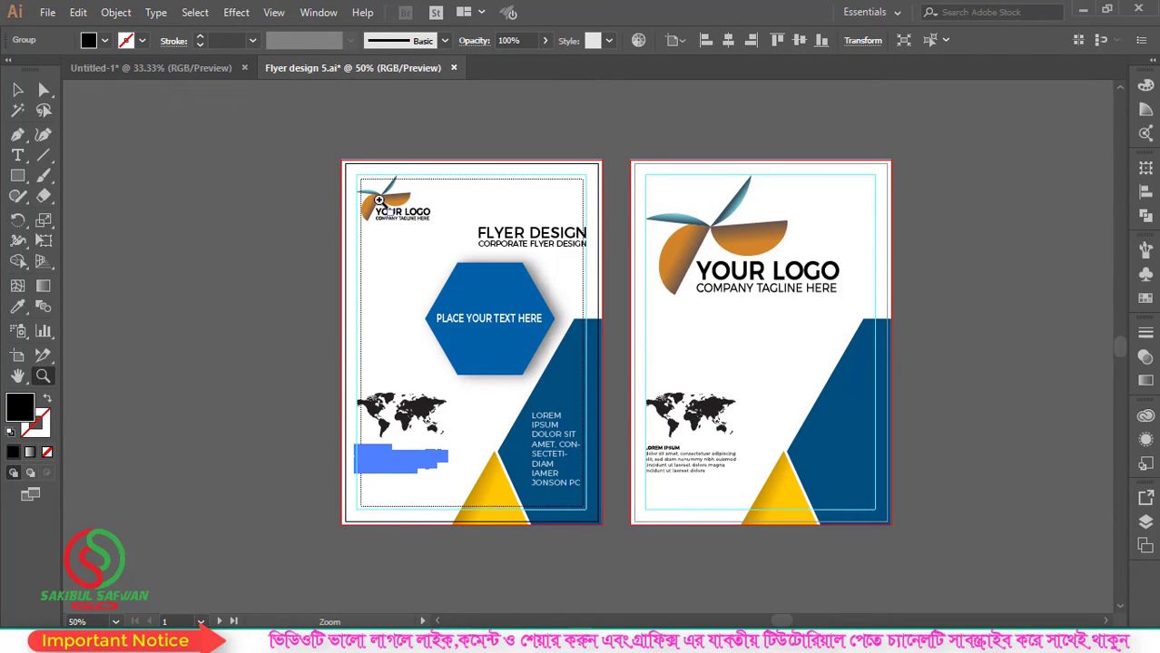
left_click_drag(341, 167, 455, 247)
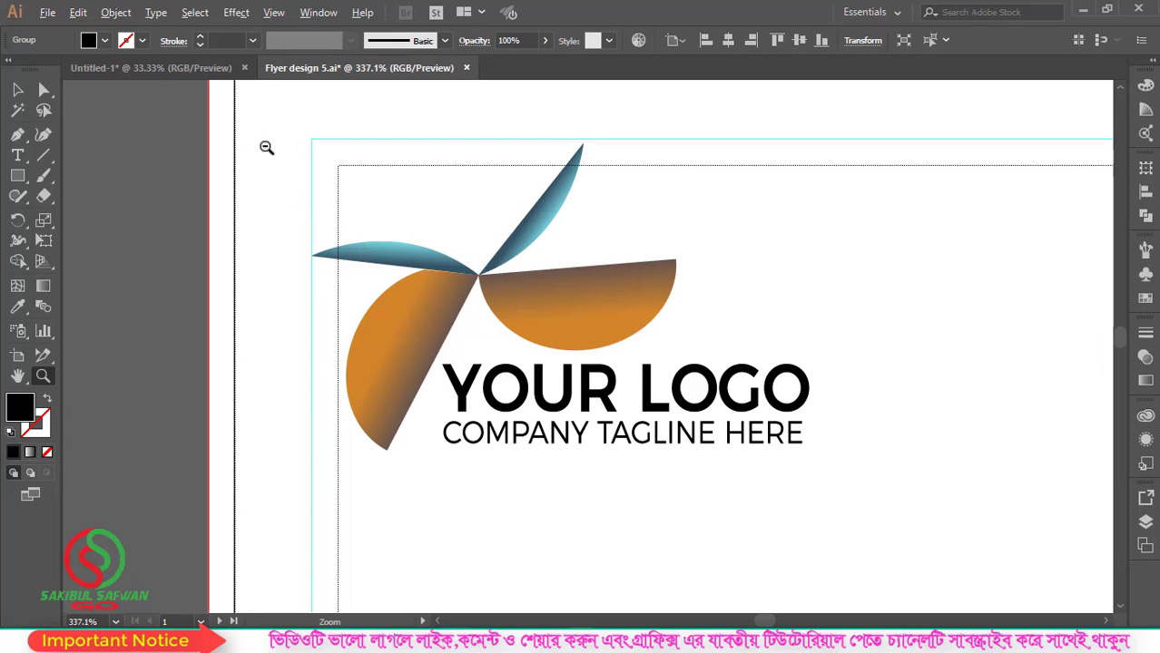
left_click_drag(265, 145, 852, 519)
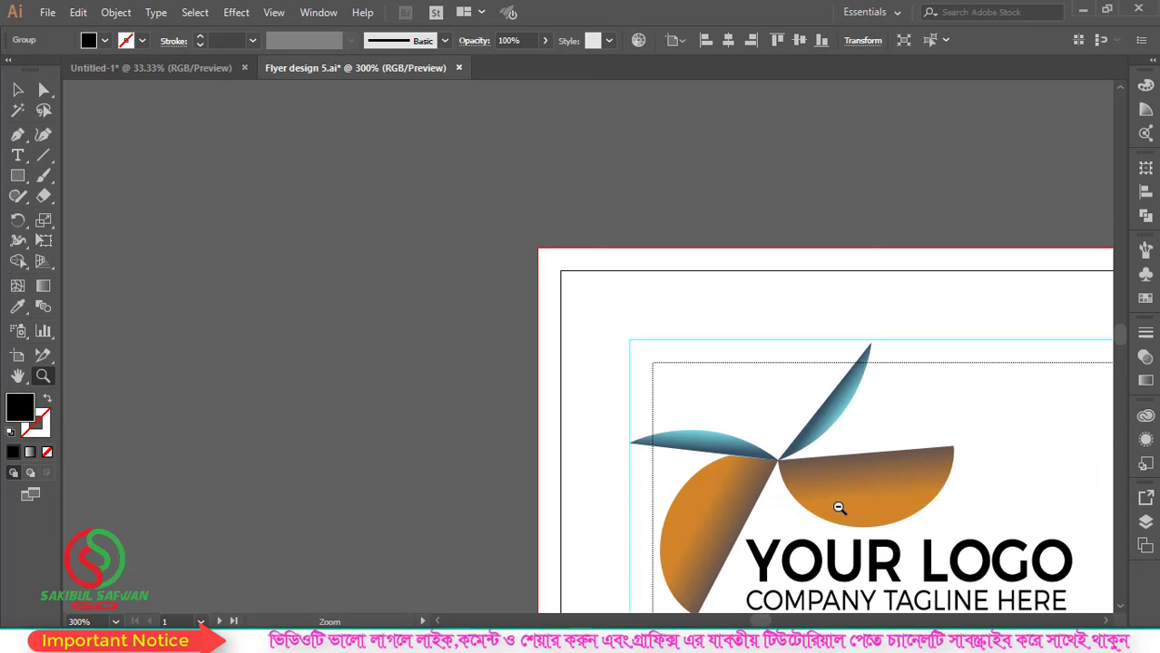
left_click(409, 329, "alt")
left_click(427, 308, "alt")
left_click(466, 349)
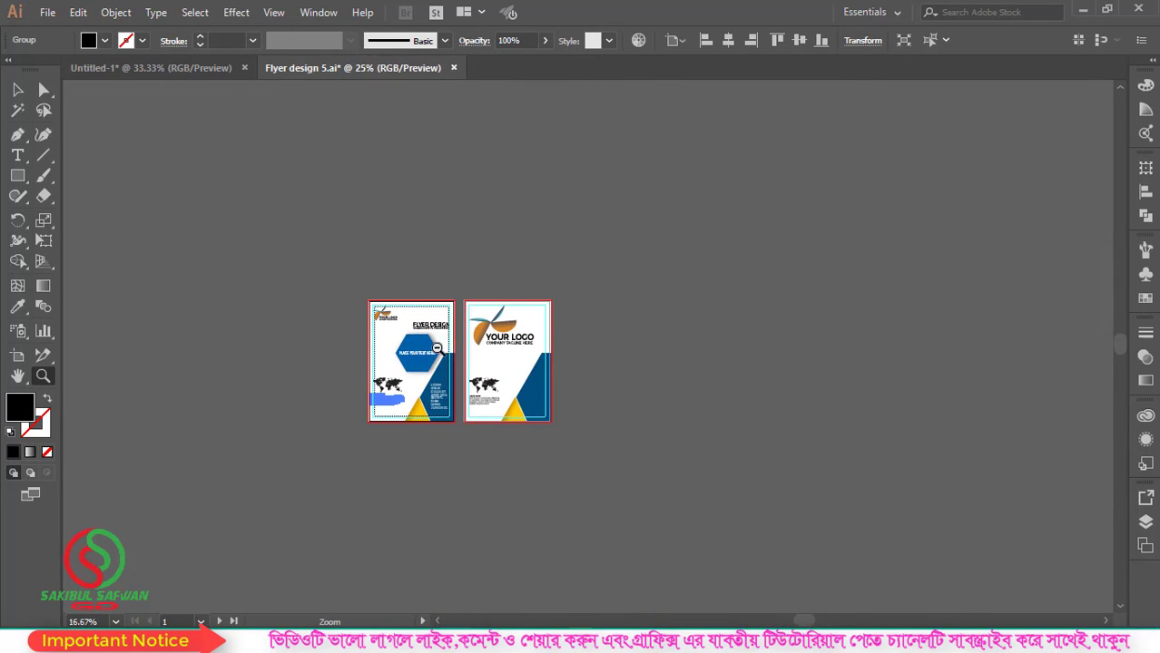
left_click(457, 436)
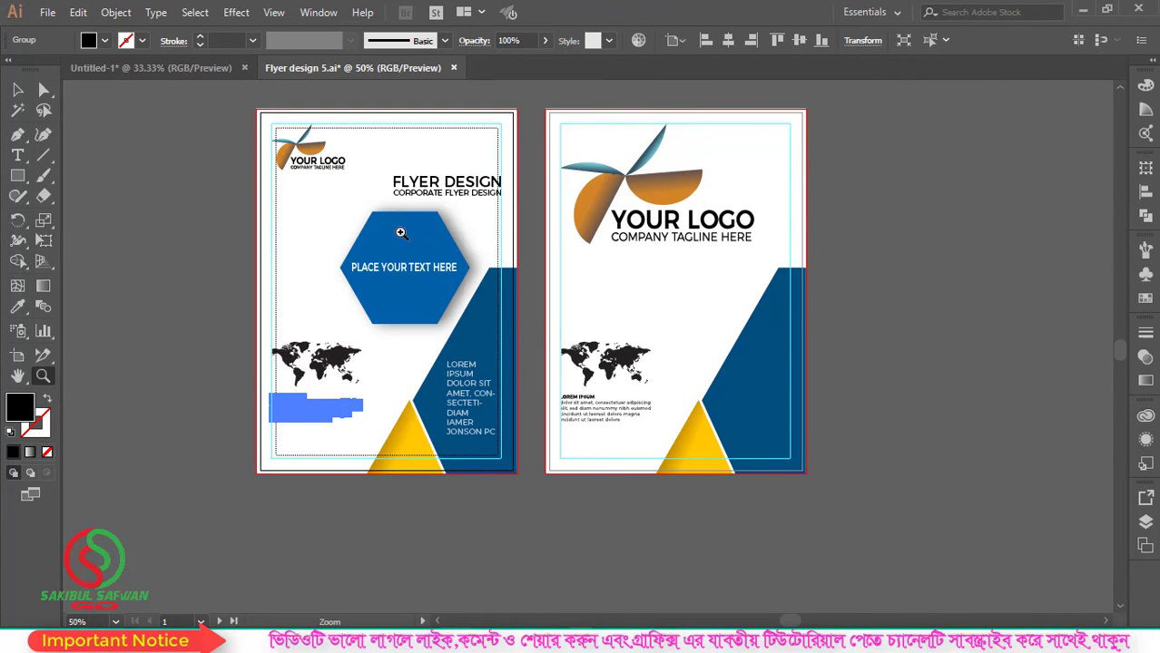
left_click_drag(440, 351, 505, 454)
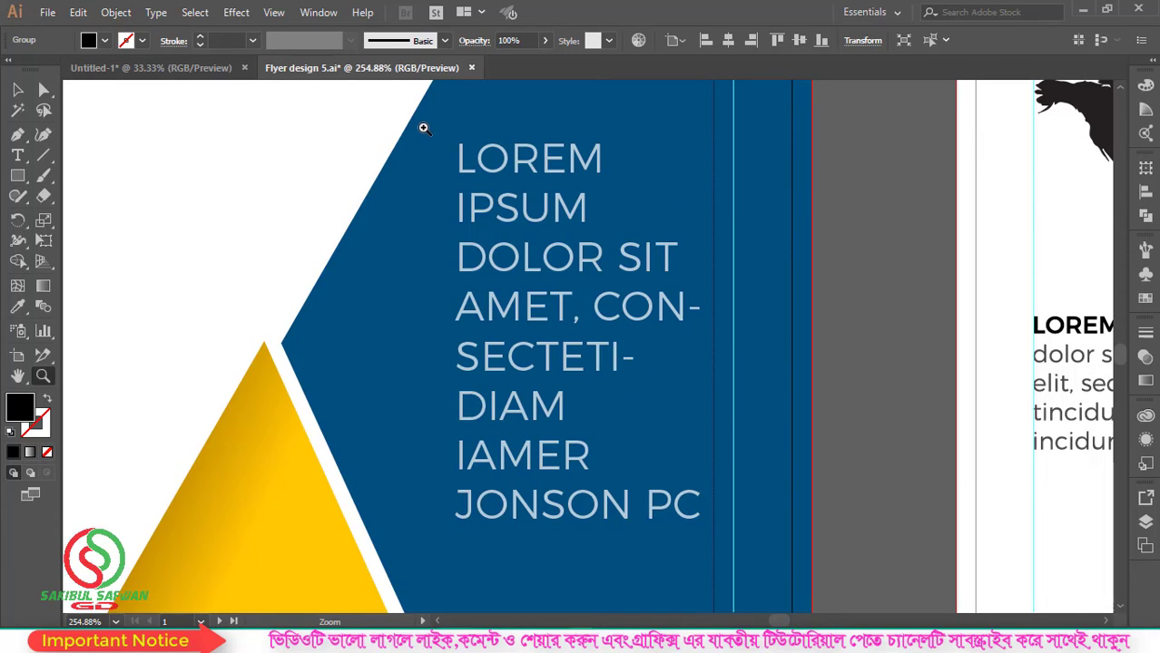
left_click_drag(424, 126, 621, 185)
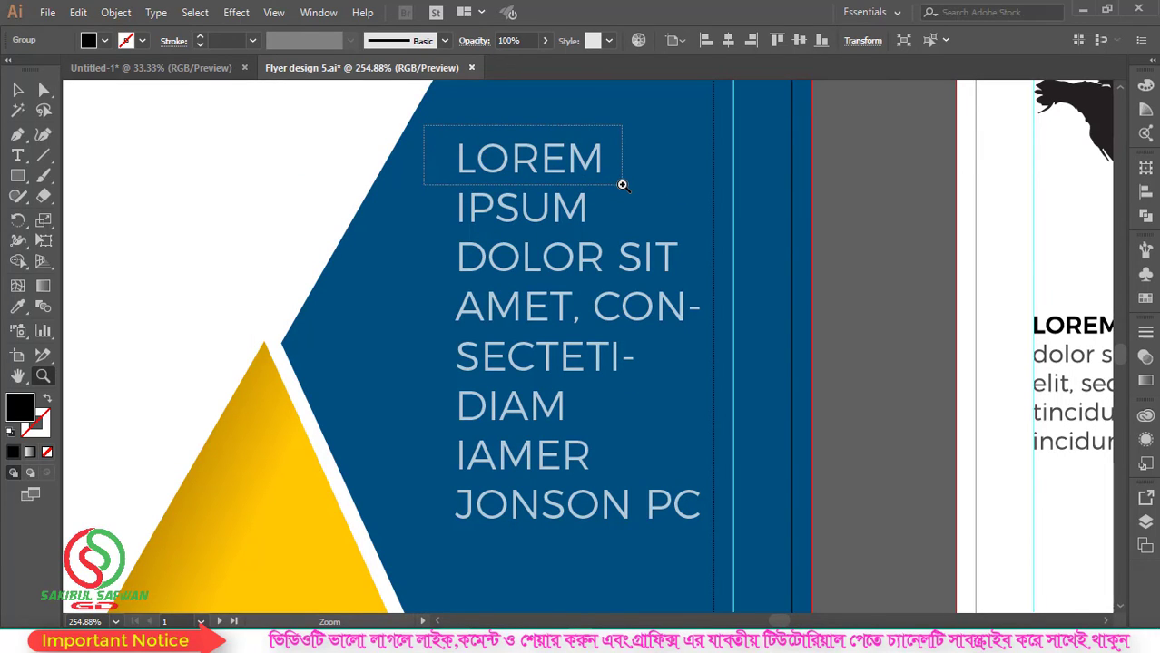
left_click_drag(621, 185, 622, 185)
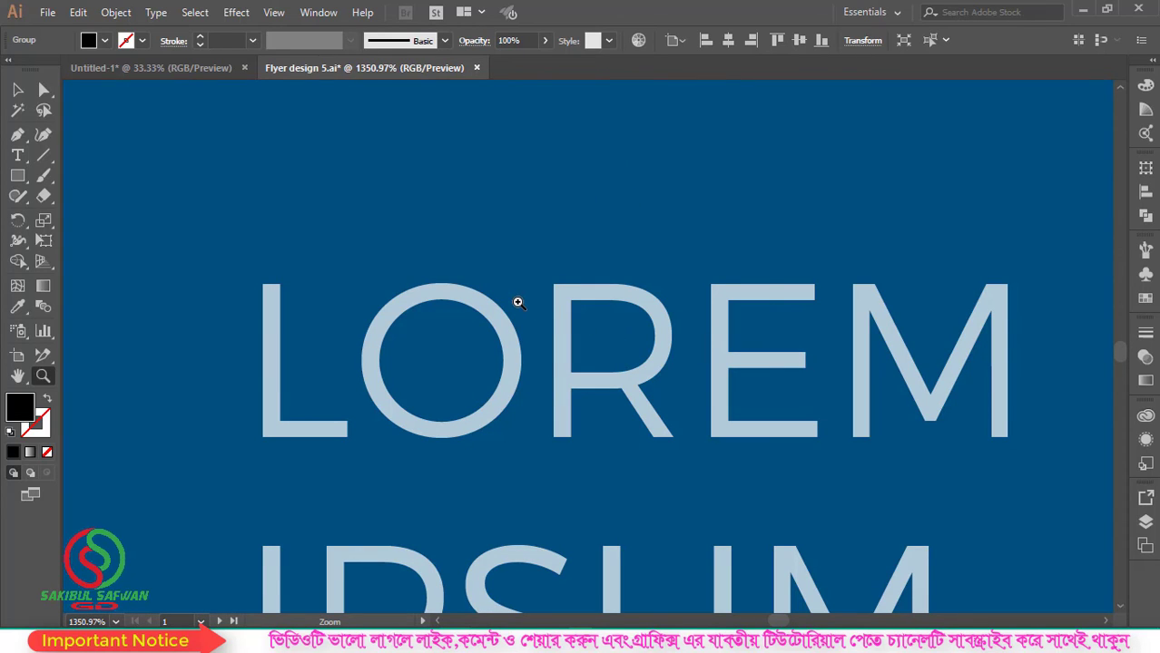
left_click(518, 299, "alt")
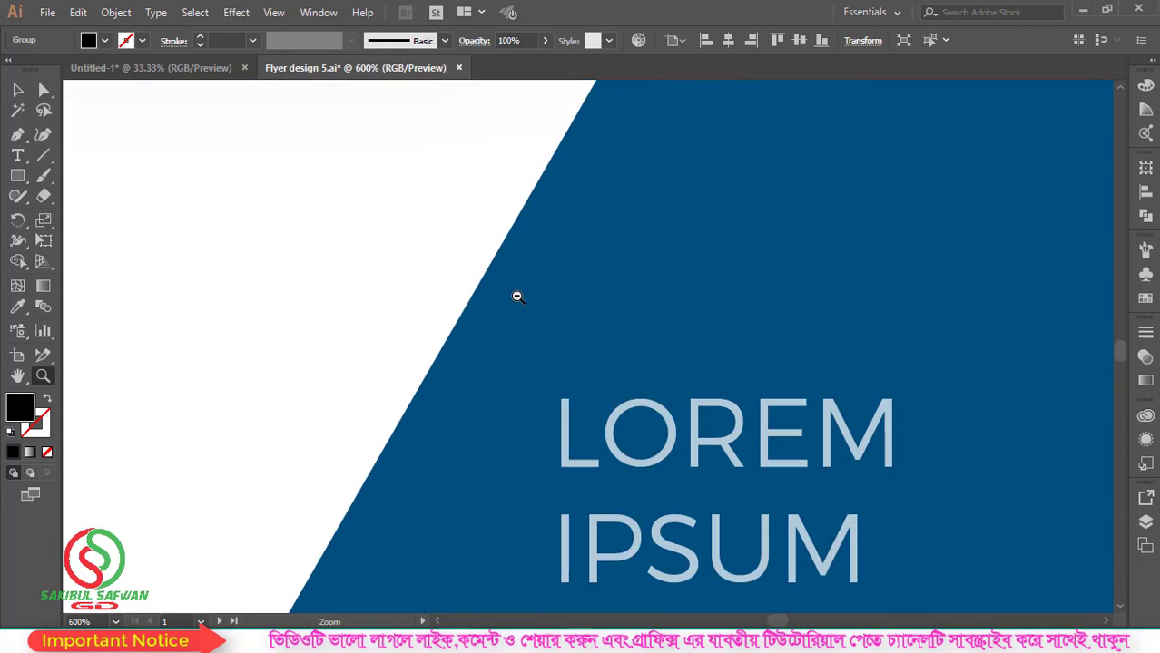
left_click(519, 298, "alt")
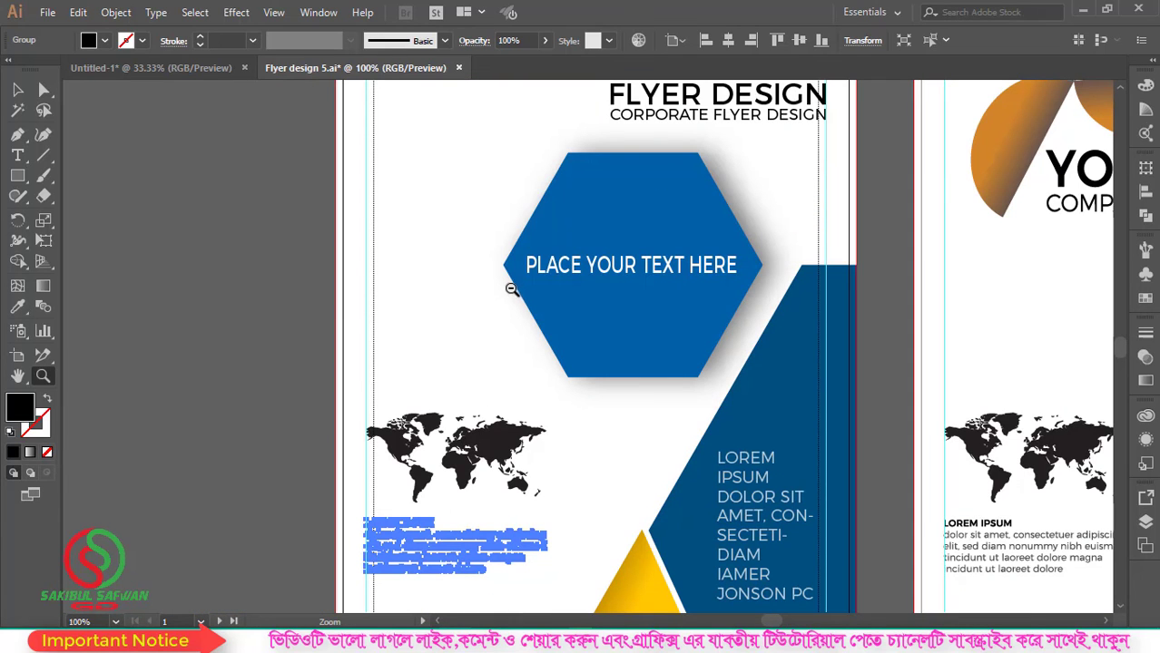